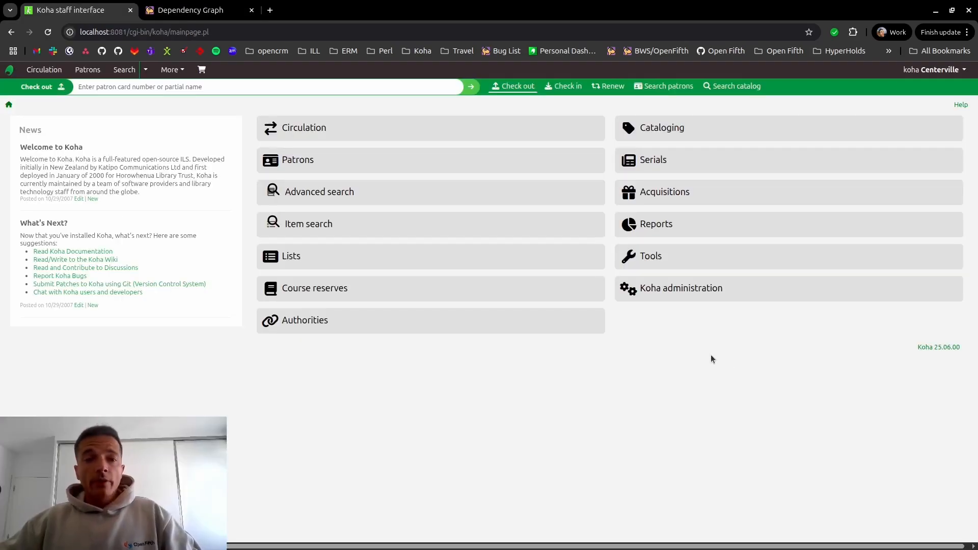
- Find the DisplayAddHoldGroups system preference, set it to Enable, and save the Circulation preferences
left_click(675, 295)
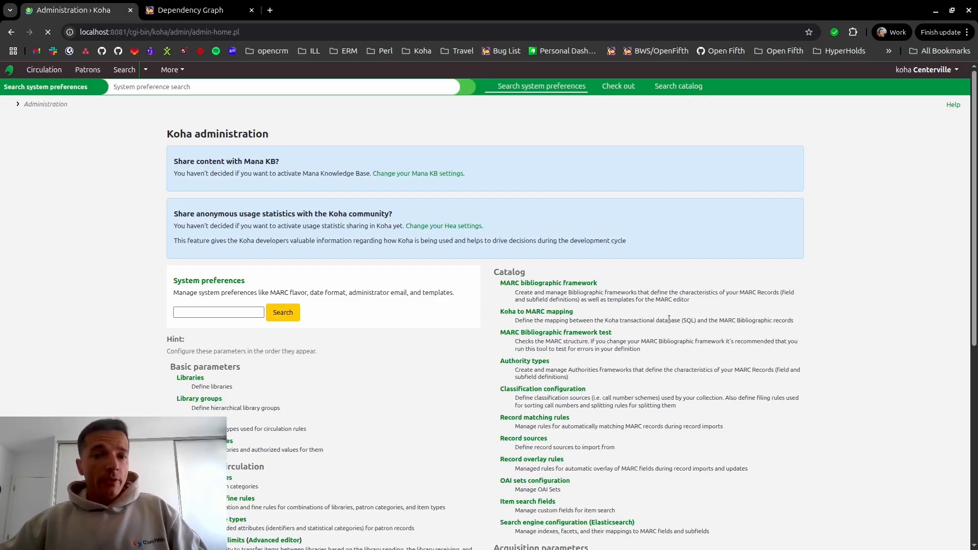
left_click(252, 314)
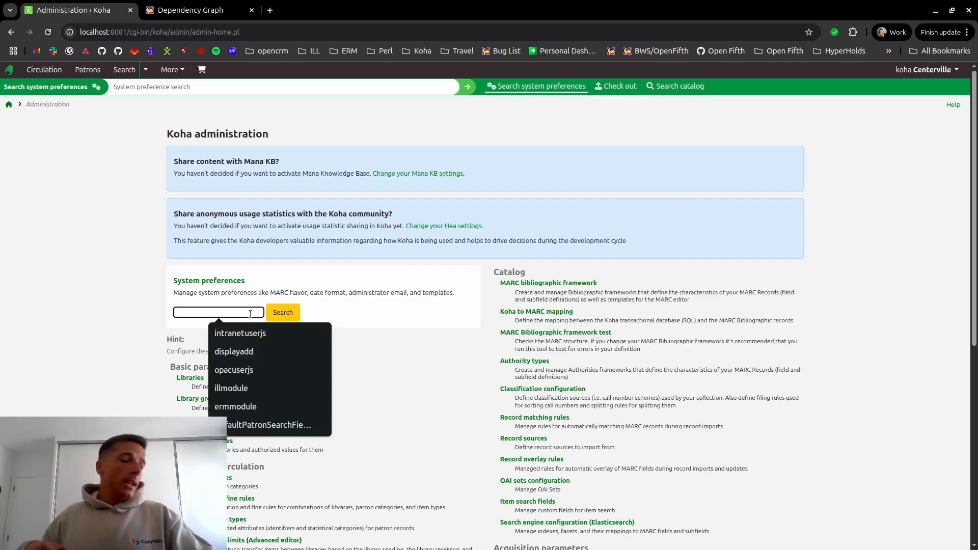
type("DisplayAddHoldGroups")
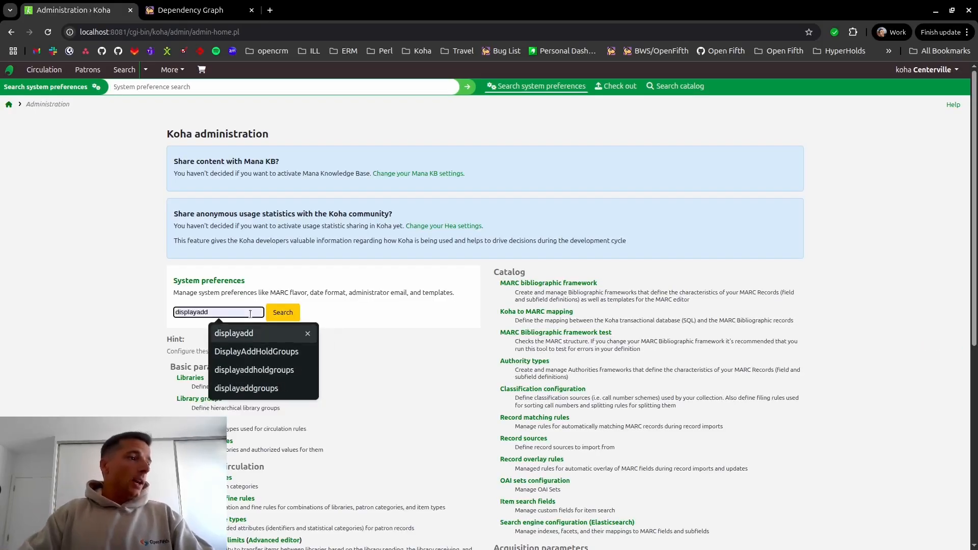
key("Return")
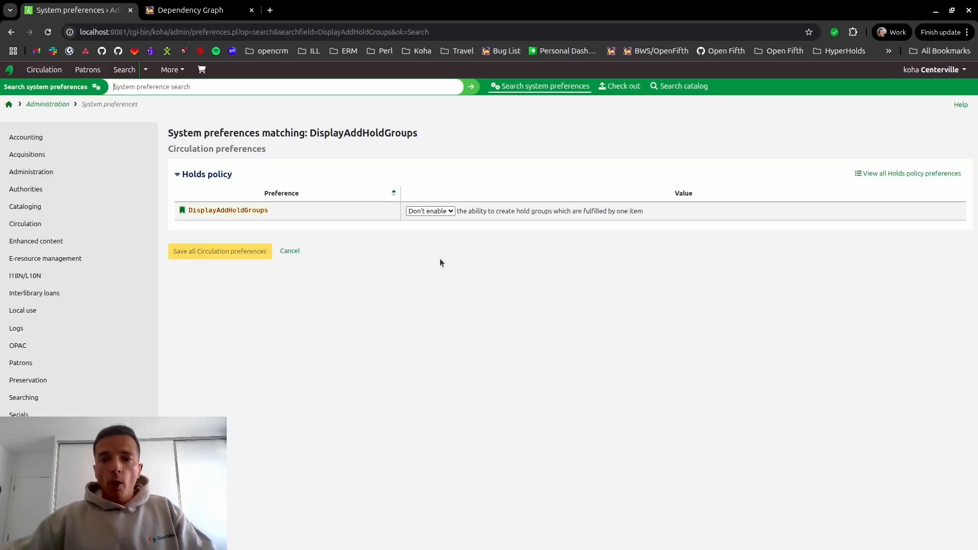
left_click(447, 212)
left_click(445, 230)
left_click(259, 255)
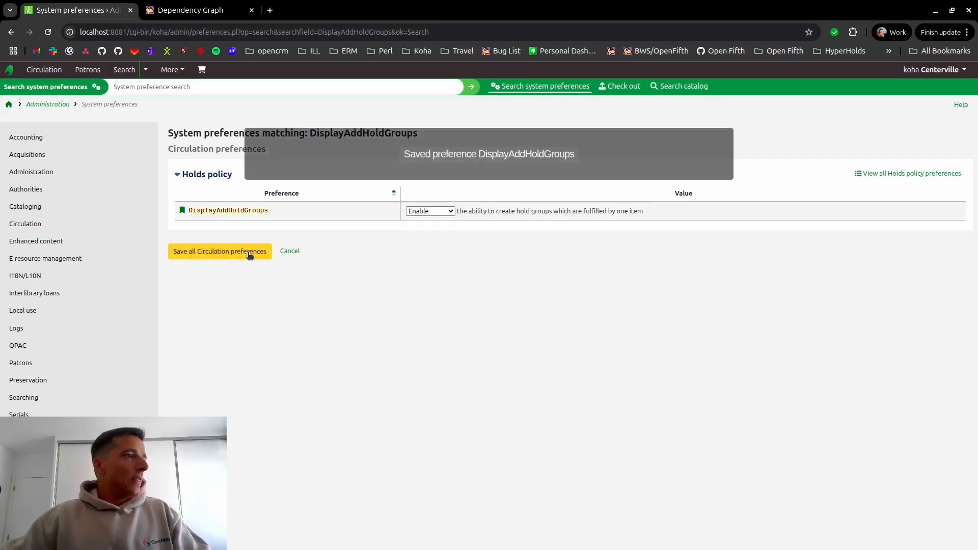
- Search the catalog for "music" and start placing a hold on Nordic roots, Clothes, clothes, clothes, Vittrad and Un chien andalou
left_click(684, 86)
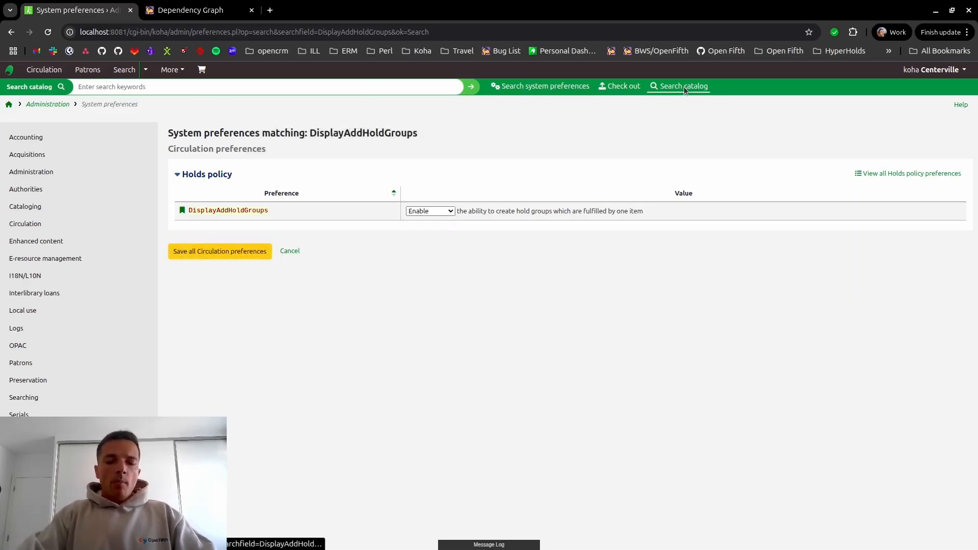
type("music")
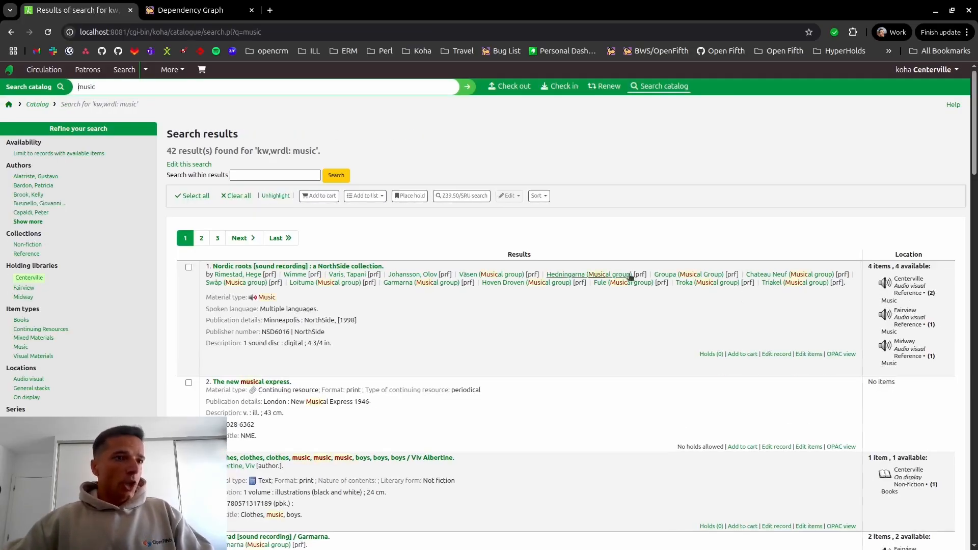
scroll(189, 295, "down", 3)
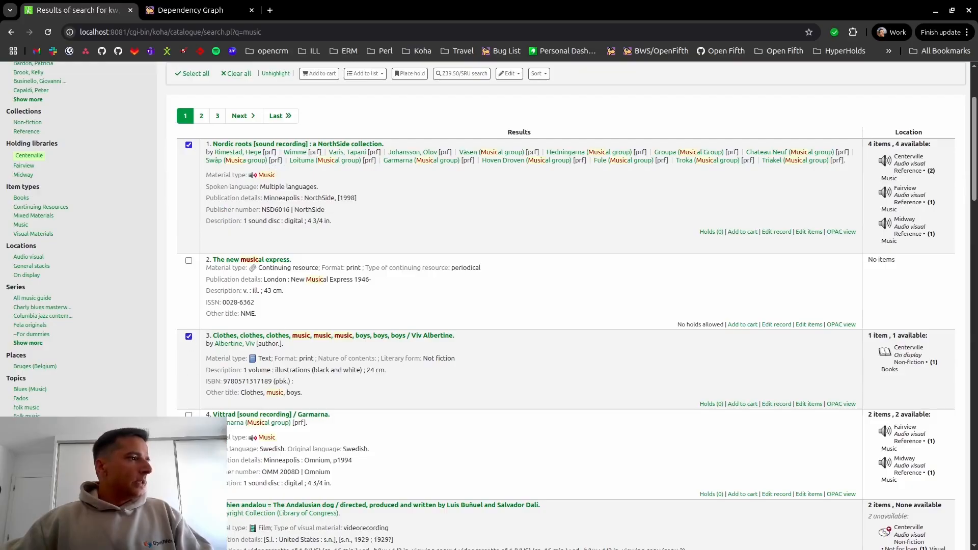
left_click(188, 415, "shift")
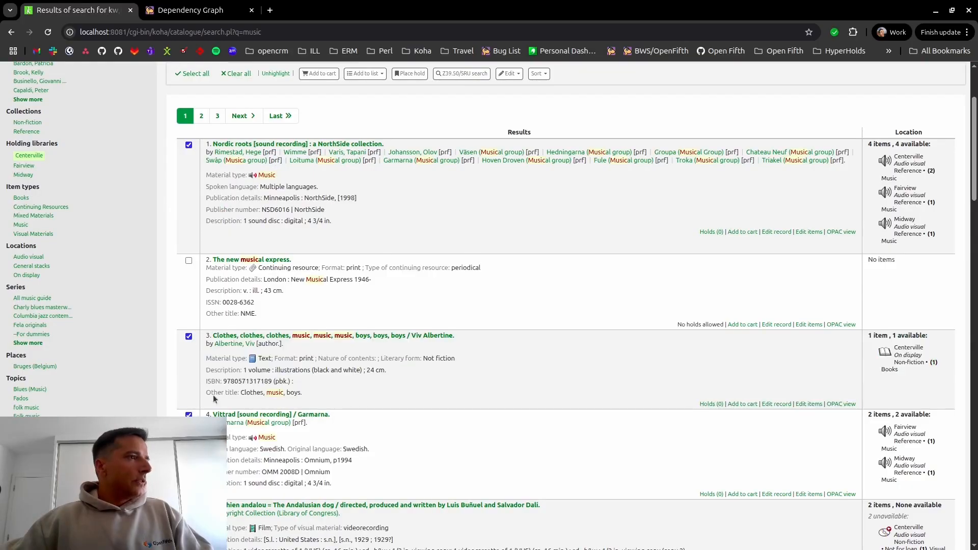
scroll(403, 204, "up", 3)
left_click(404, 193)
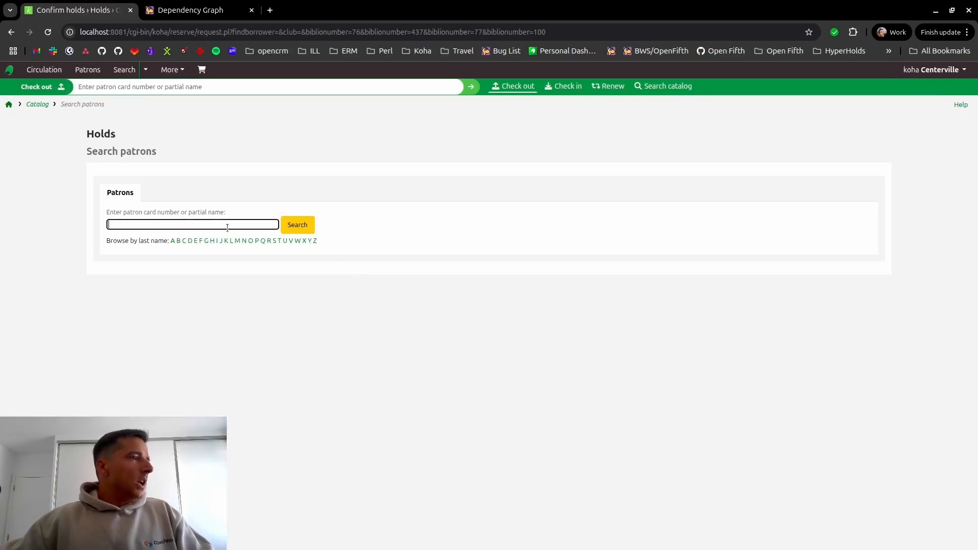
- Choose the koha patron for the holds and treat the selected titles as a hold group
type("koha")
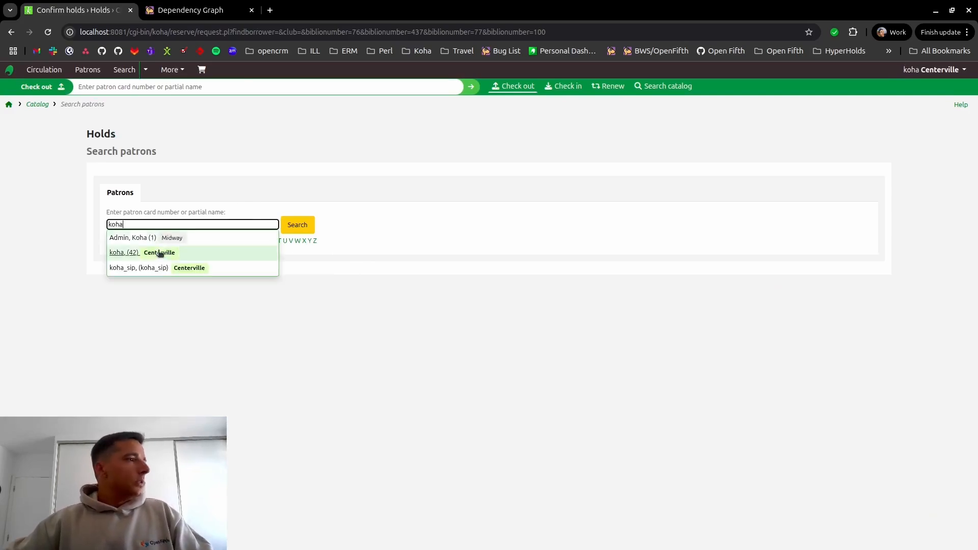
left_click(163, 252)
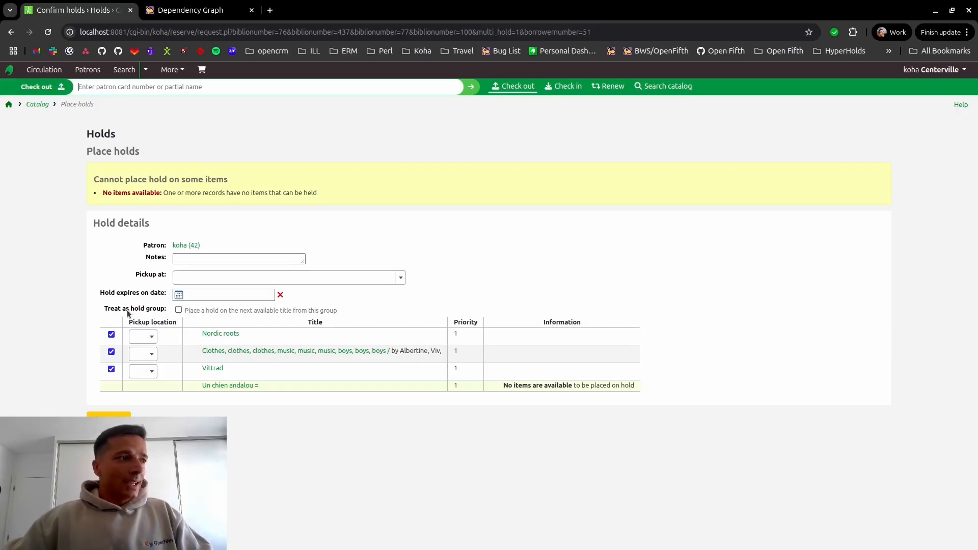
left_click_drag(193, 310, 298, 314)
double_click(267, 310)
left_click(217, 310)
left_click(349, 316)
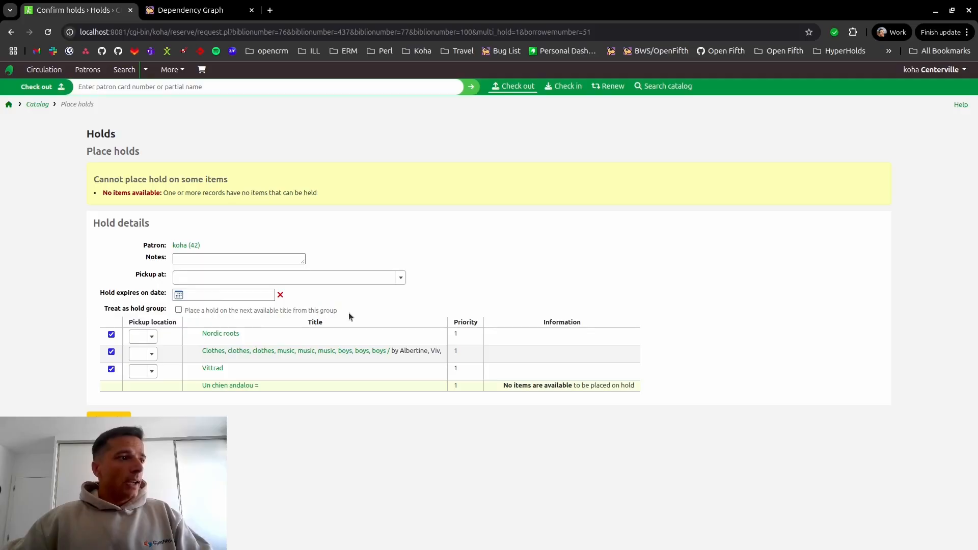
left_click(179, 310)
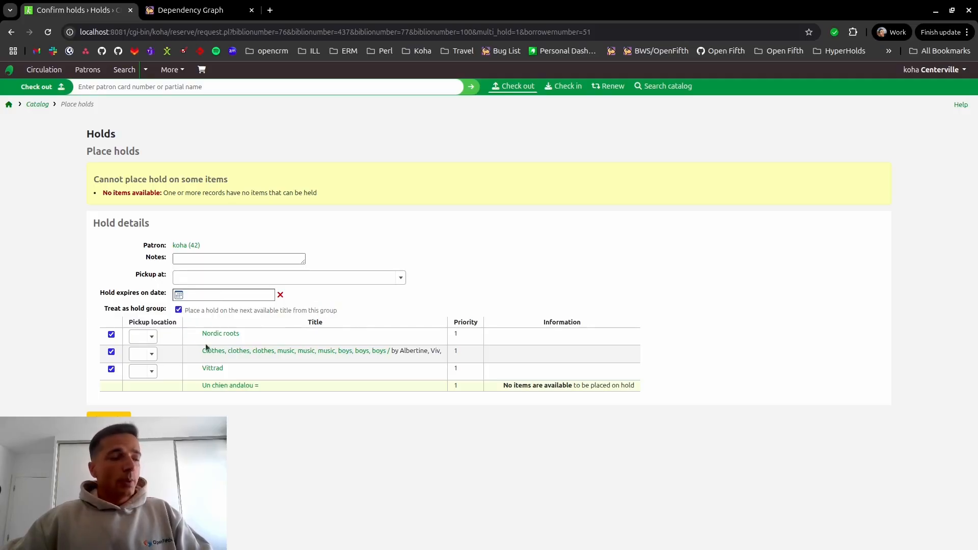
- Set the pickup location of all three available titles to Centerville and place the group of holds
left_click(148, 337)
left_click(156, 367)
left_click(148, 354)
left_click(153, 385)
left_click(148, 372)
left_click(150, 403)
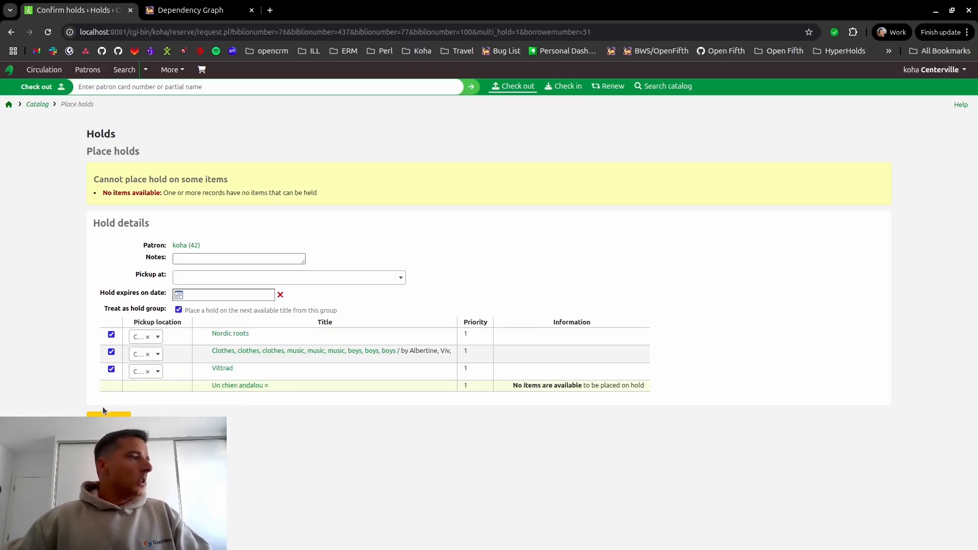
- Examine which titles belong to the hold group of the existing Nordic roots hold, then close the group details
scroll(570, 270, "down", 3)
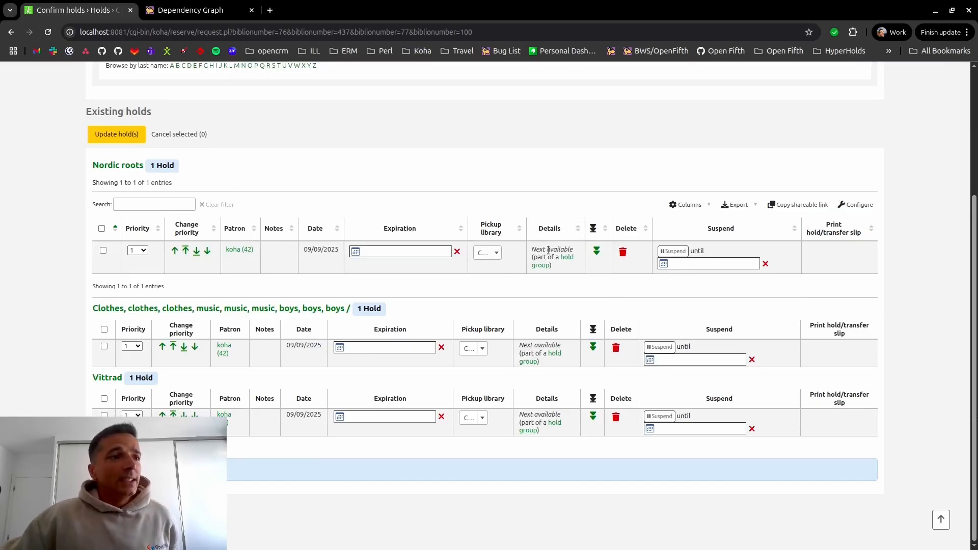
left_click(566, 258)
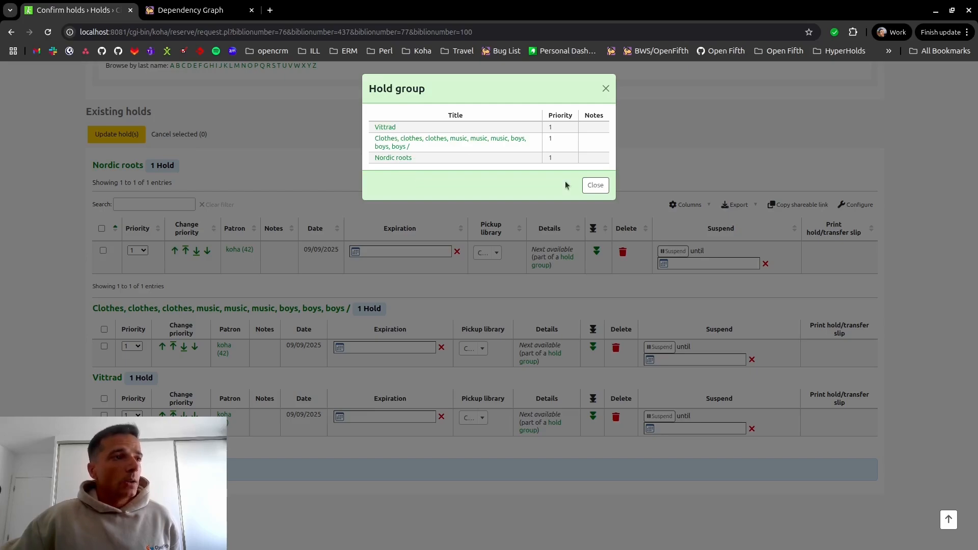
left_click(587, 184)
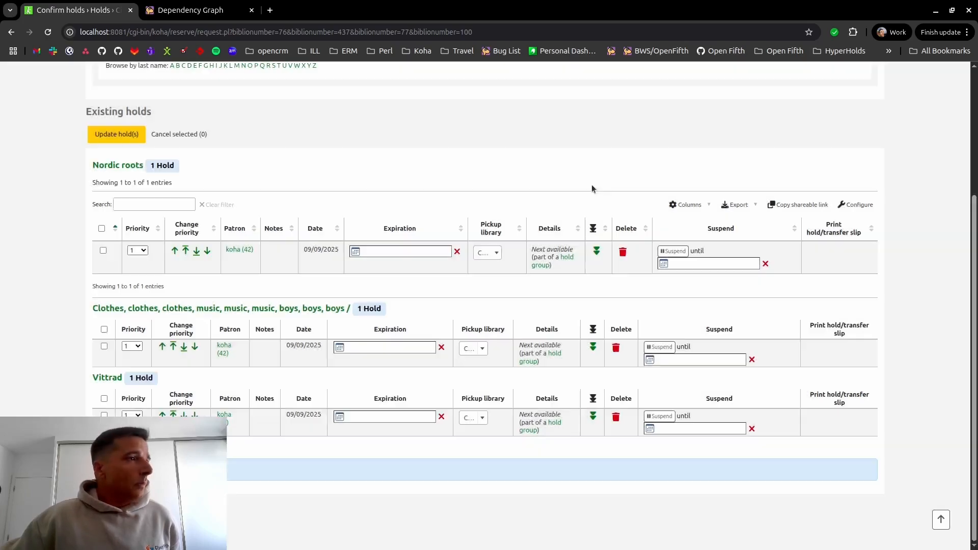
- Open the koha patron's record from the Nordic roots hold and show the patron's list of holds
left_click(253, 250)
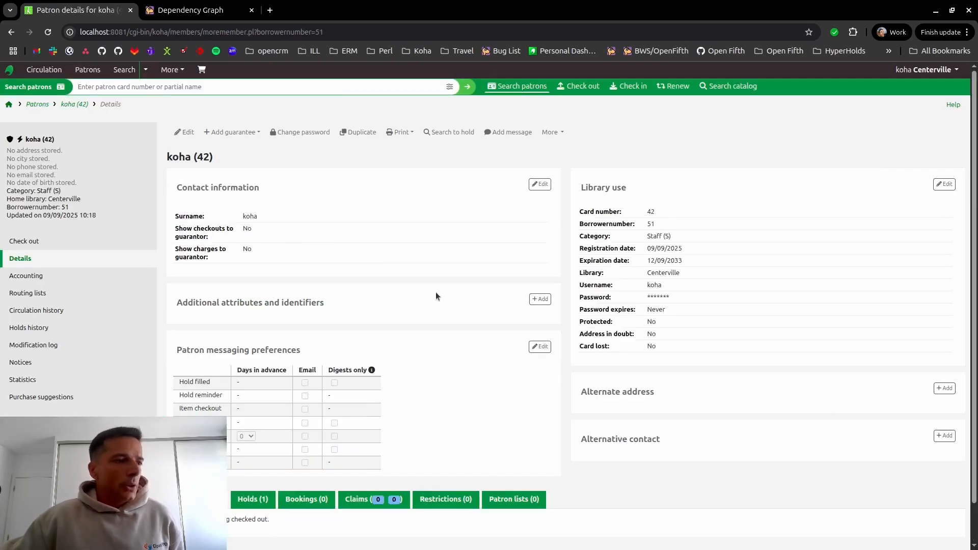
scroll(437, 292, "down", 1)
left_click(253, 456)
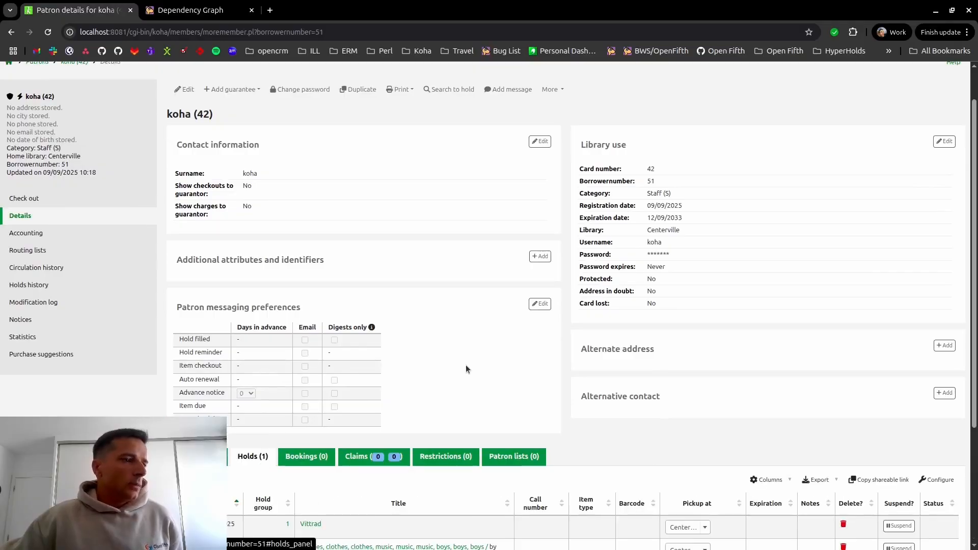
scroll(465, 370, "down", 4)
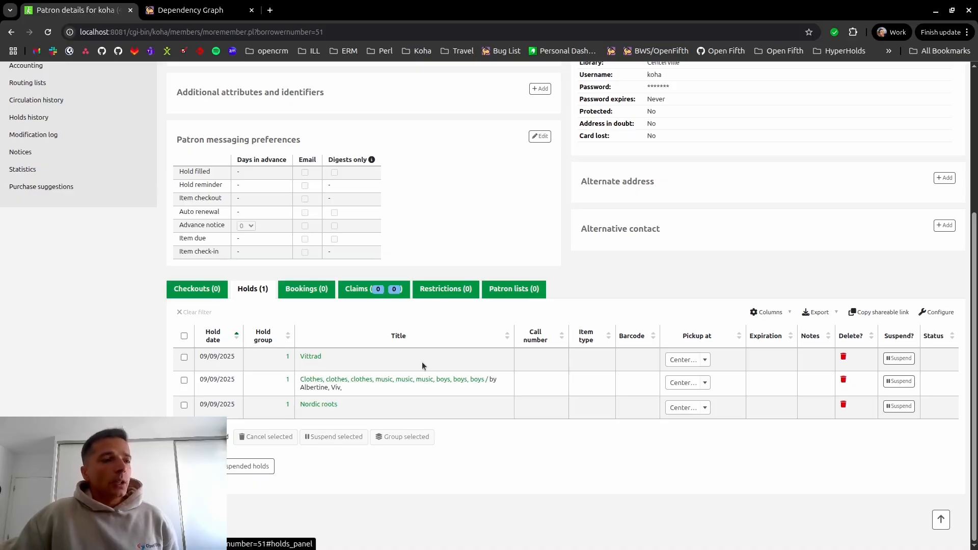
- Ungroup the patron's three holds, then select all of them and group them again
left_click(287, 381)
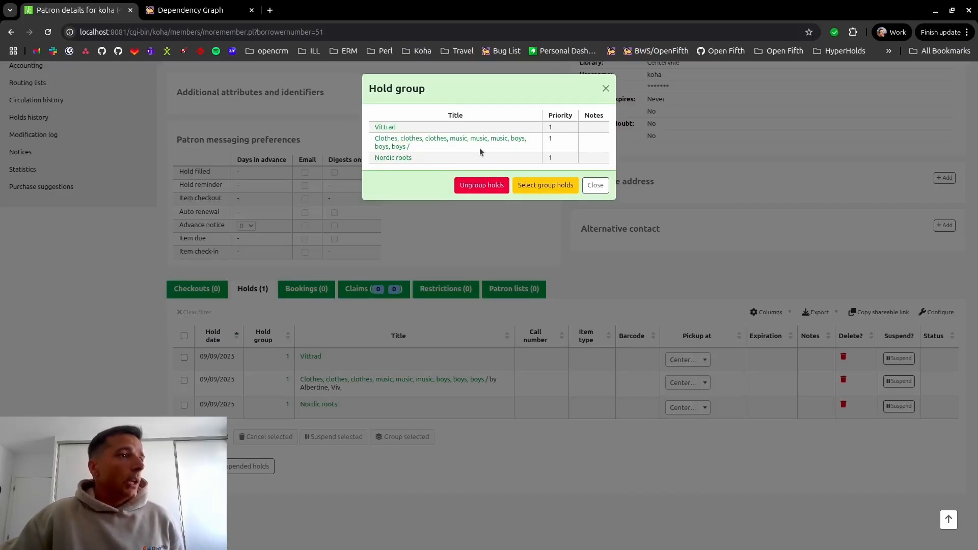
left_click(486, 186)
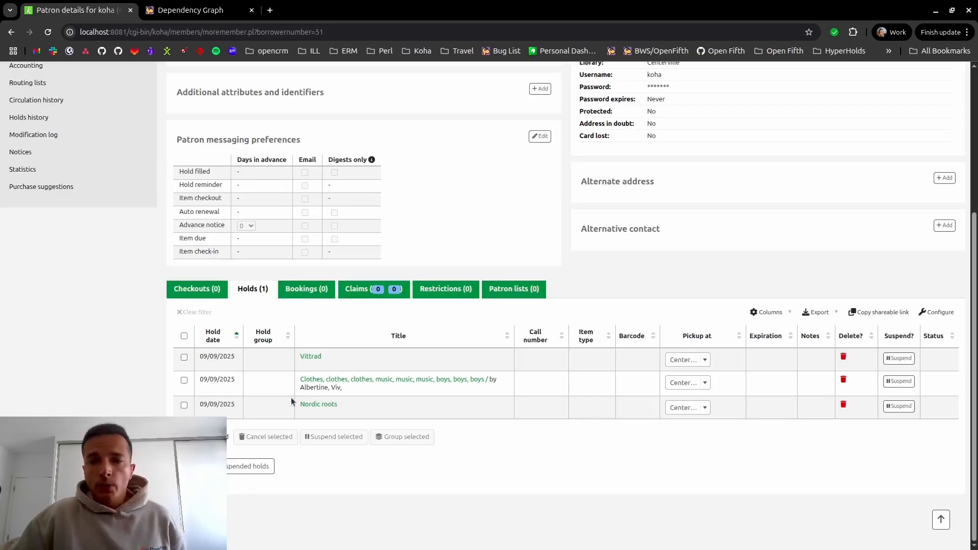
left_click(184, 336)
left_click(398, 437)
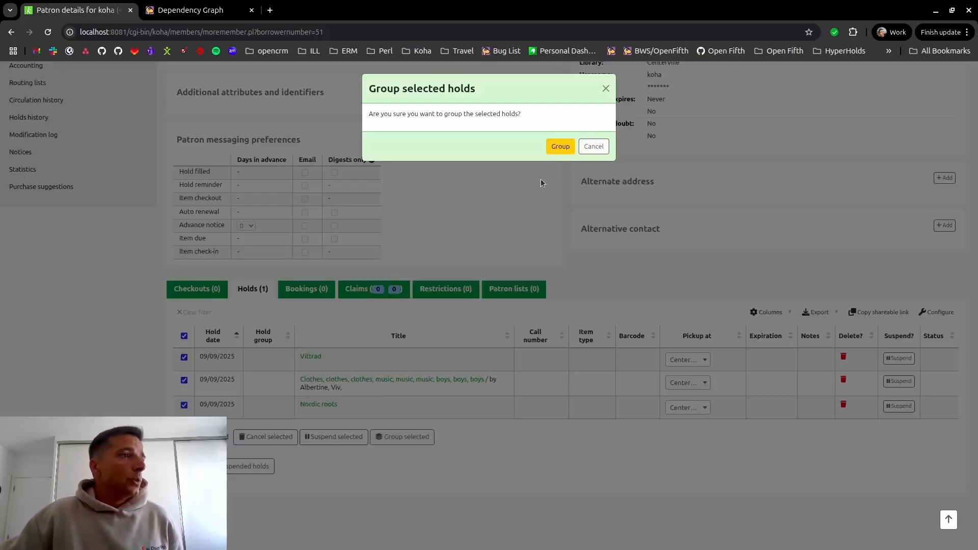
left_click(560, 147)
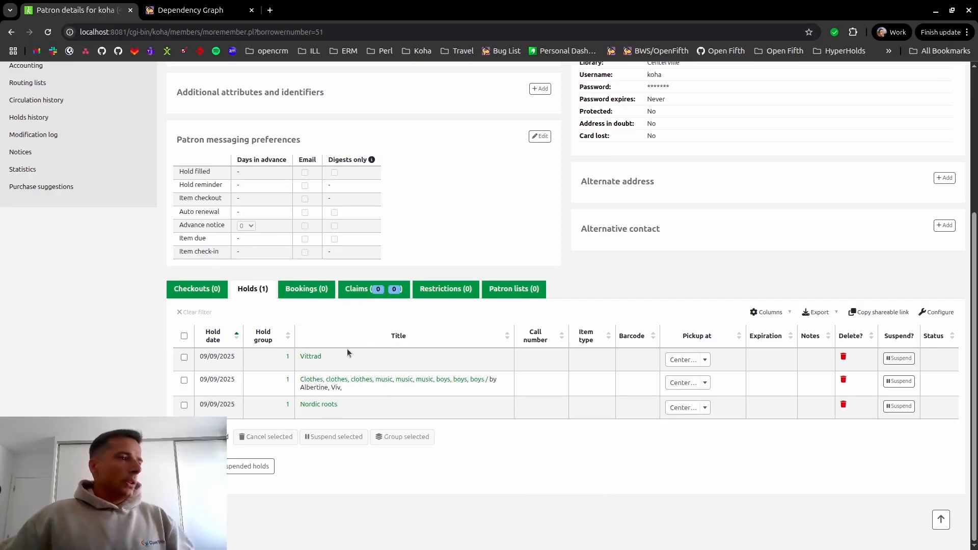
- Open the Vittrad record in a separate browser tab and copy the barcode of its Fairview item
middle_click(311, 358)
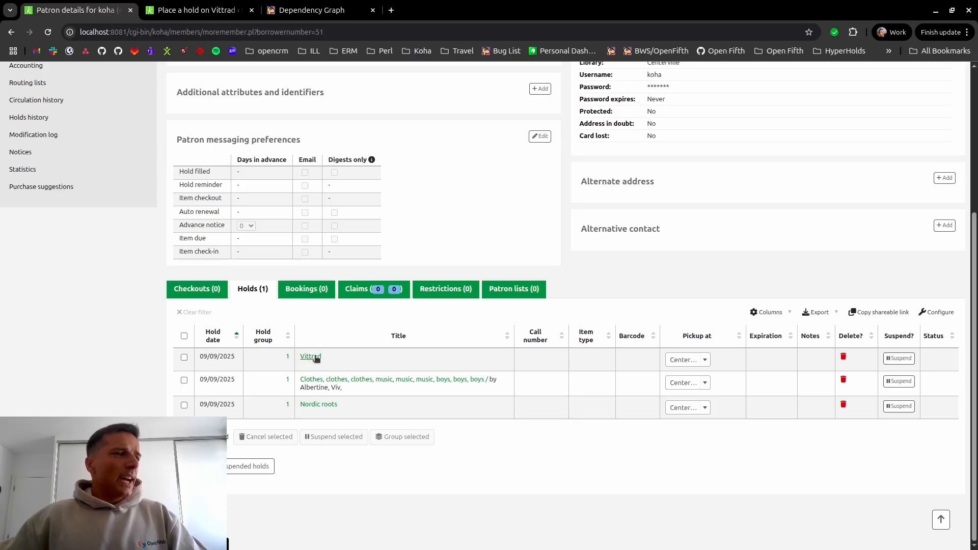
key("ctrl+Tab")
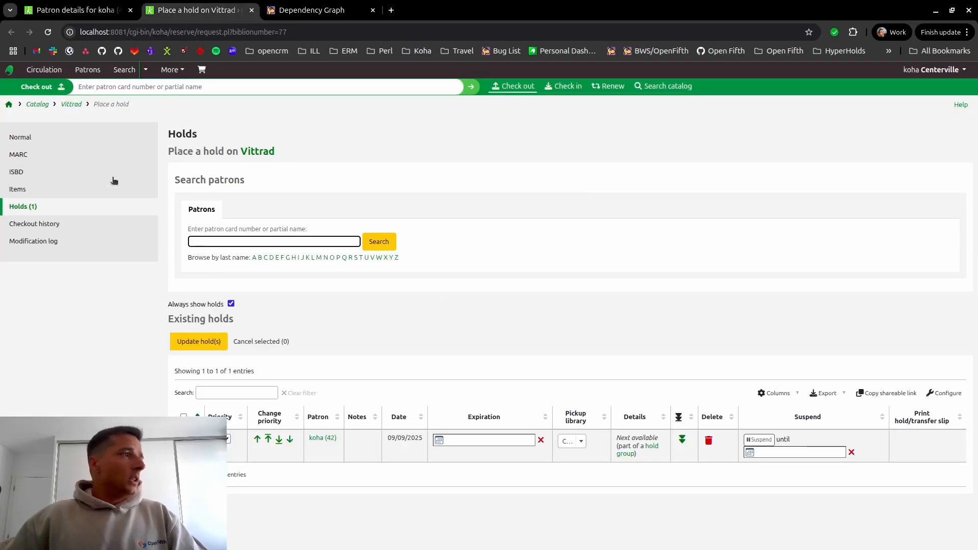
left_click(64, 136)
scroll(812, 391, "down", 3)
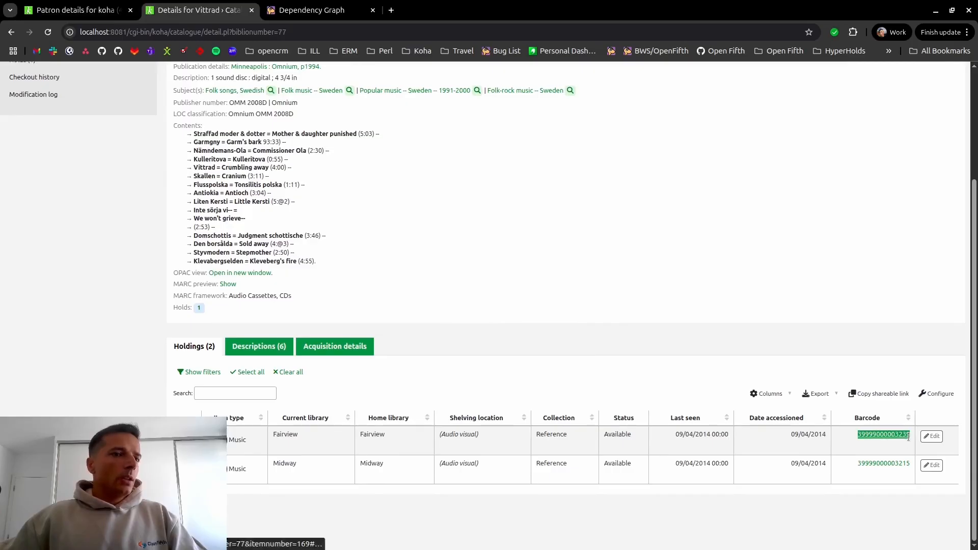
left_click(667, 227)
- Check in the Vittrad item using the copied barcode and confirm the hold at Centerville
scroll(491, 124, "up", 3)
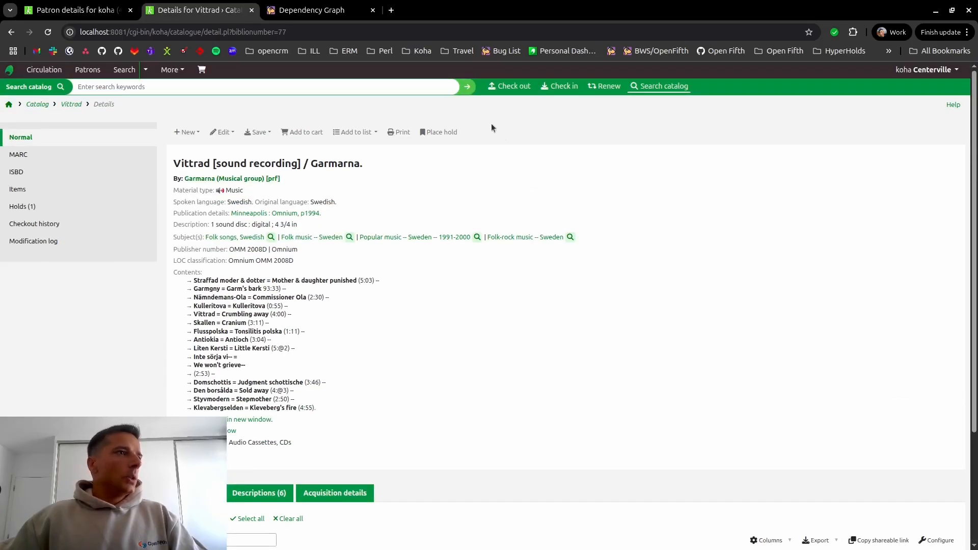
left_click(564, 87)
key("ctrl+v")
key("Return")
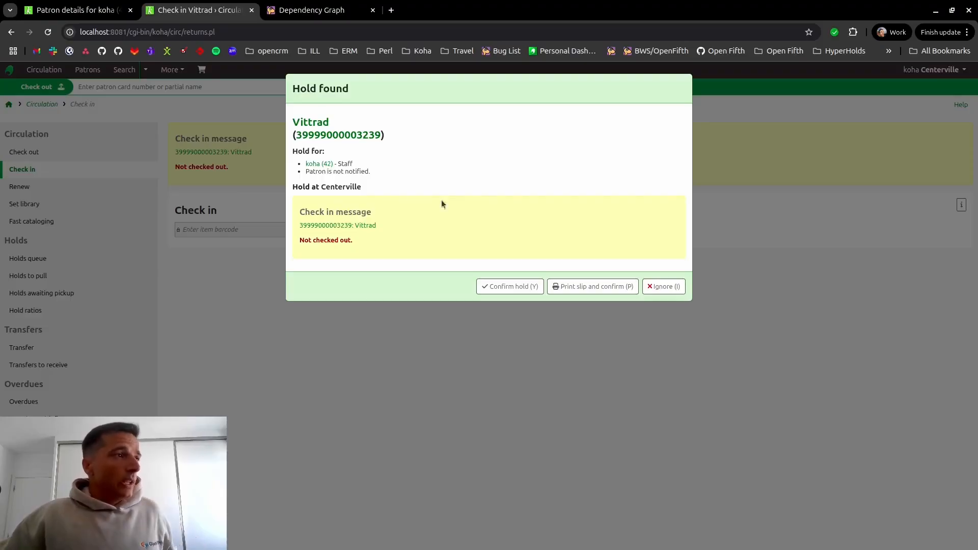
left_click(511, 286)
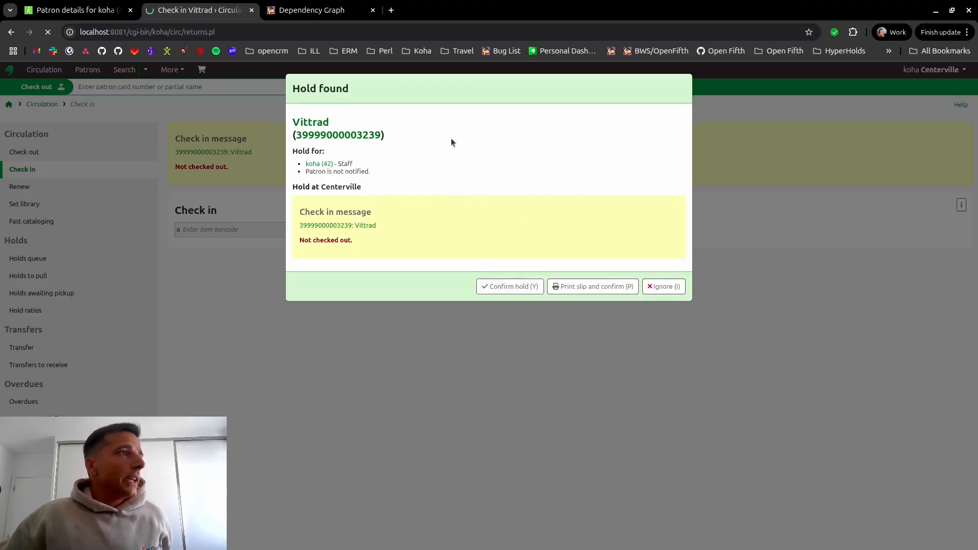
- Return to the patron's record, reload it, and examine how Vittrad is marked within the hold group
left_click(106, 20)
left_click(47, 32)
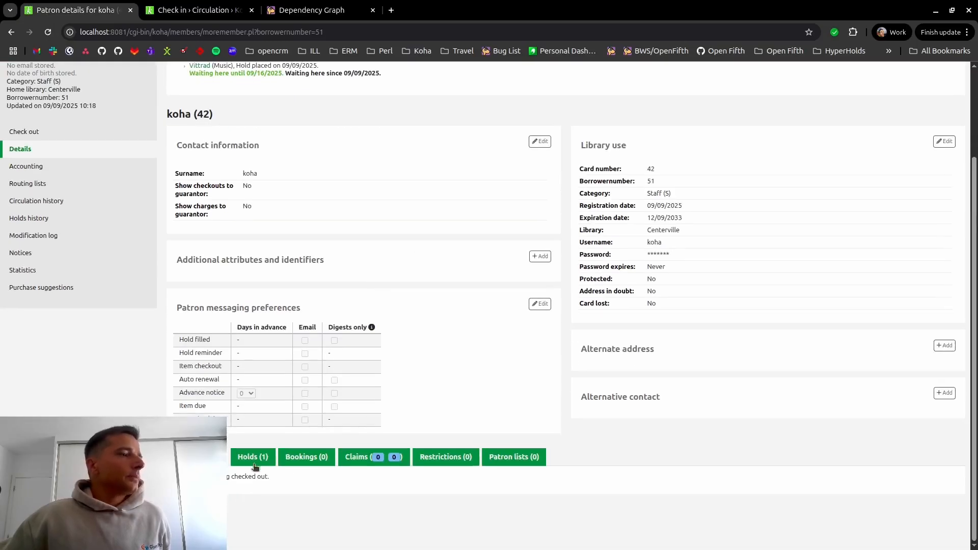
left_click(255, 457)
scroll(443, 377, "down", 3)
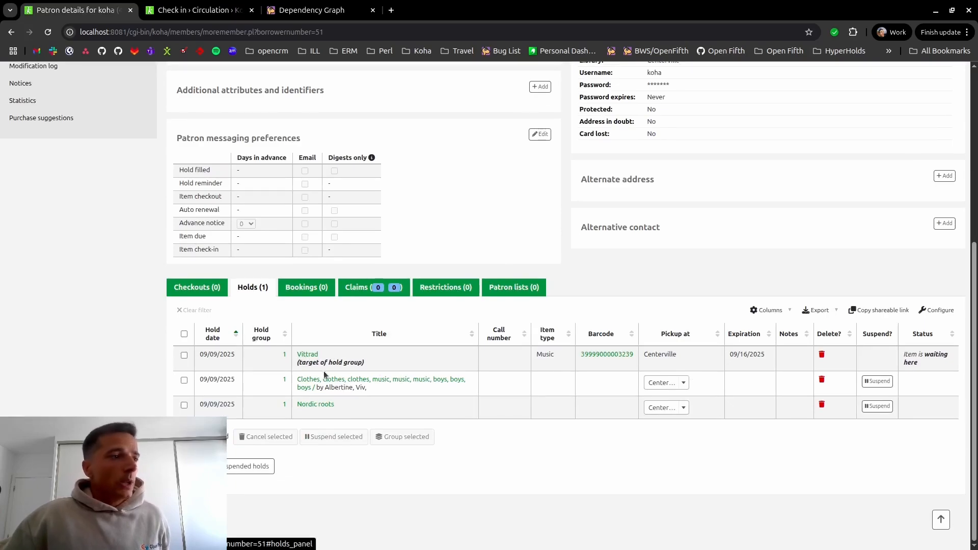
left_click(369, 366)
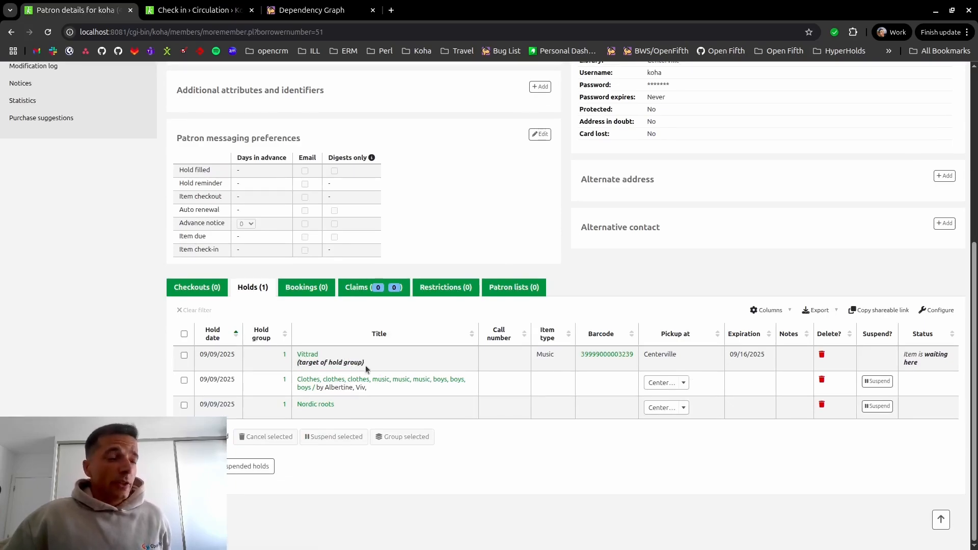
left_click_drag(331, 363, 394, 369)
left_click(395, 369)
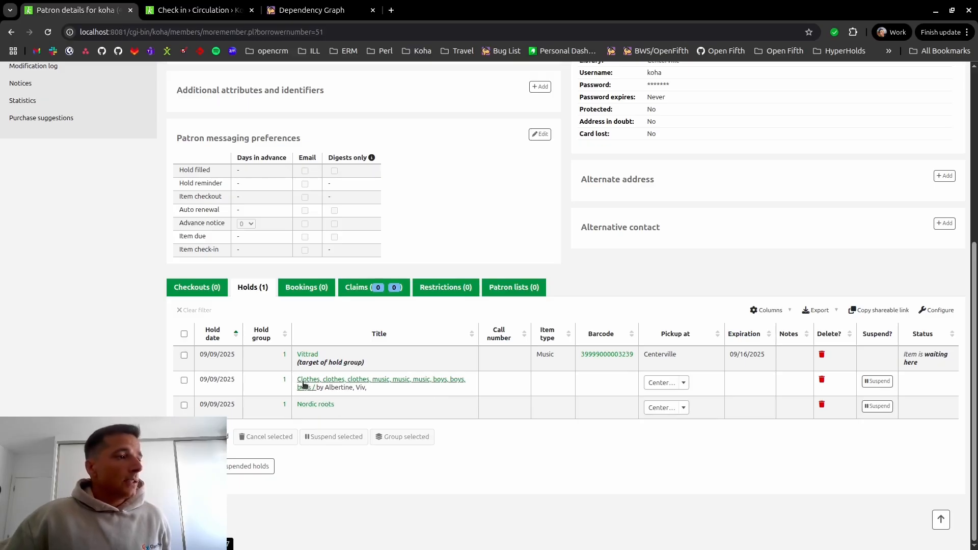
- Examine the hold group target note under Vittrad and compare its row with the other grouped holds
left_click_drag(299, 365, 384, 367)
left_click(385, 368)
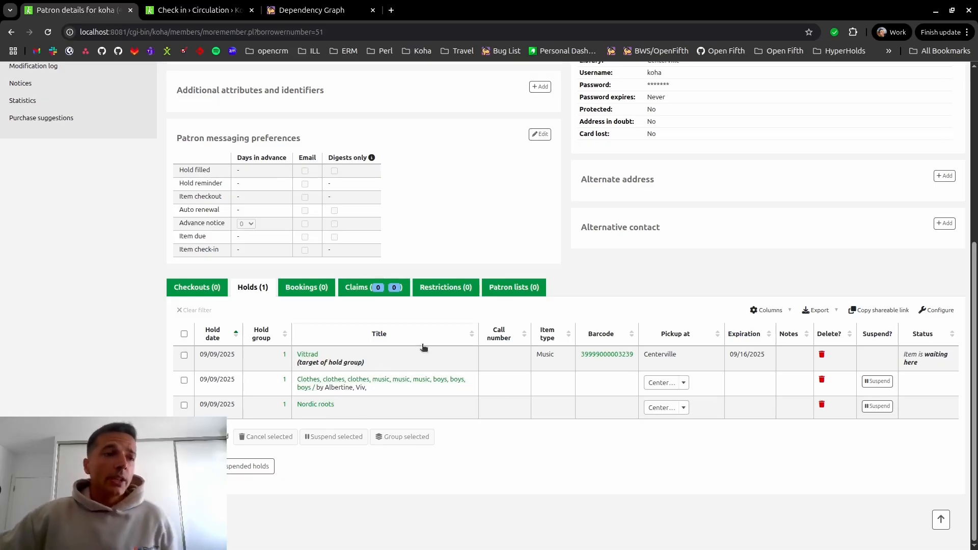
left_click_drag(296, 371, 374, 366)
left_click(411, 357)
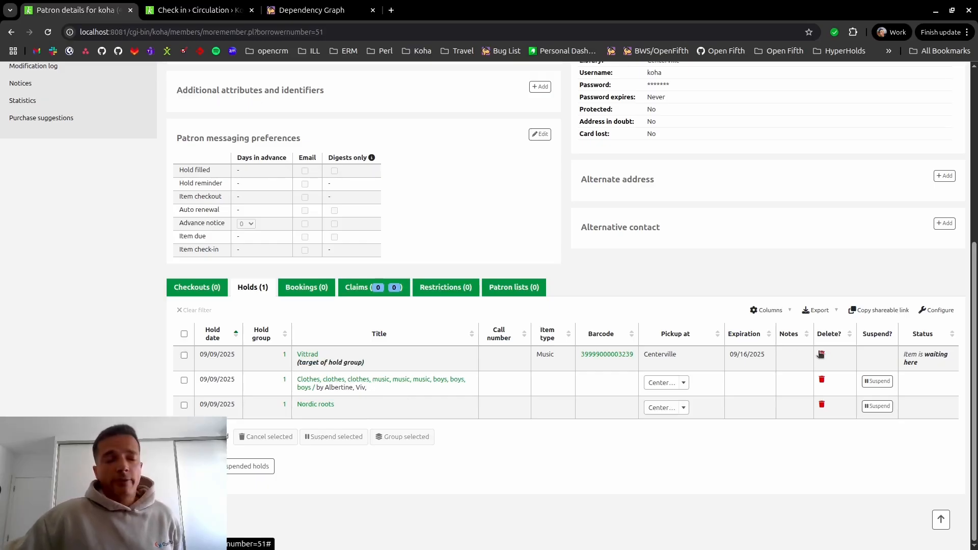
left_click_drag(345, 363, 371, 367)
left_click(388, 363)
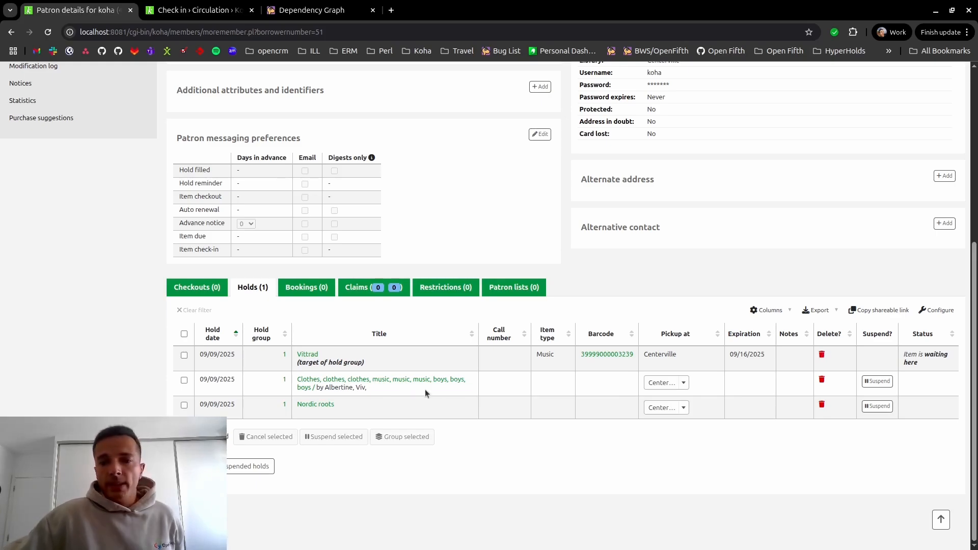
left_click_drag(338, 363, 366, 367)
left_click(370, 367)
left_click(369, 367)
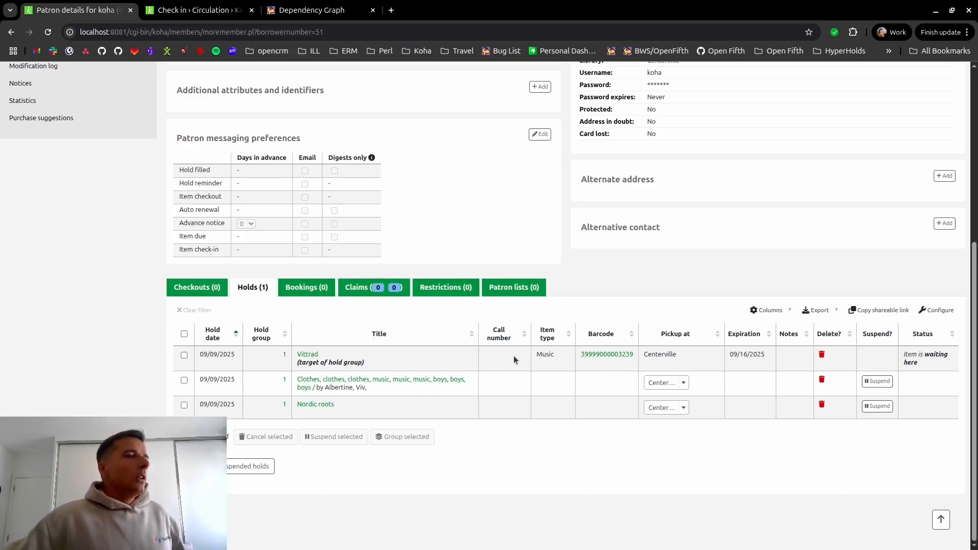
- Copy the barcode of the waiting Vittrad item and open a duplicate of the patron's record in a new browser tab
scroll(441, 295, "up", 1)
scroll(441, 294, "up", 6)
scroll(286, 244, "down", 5)
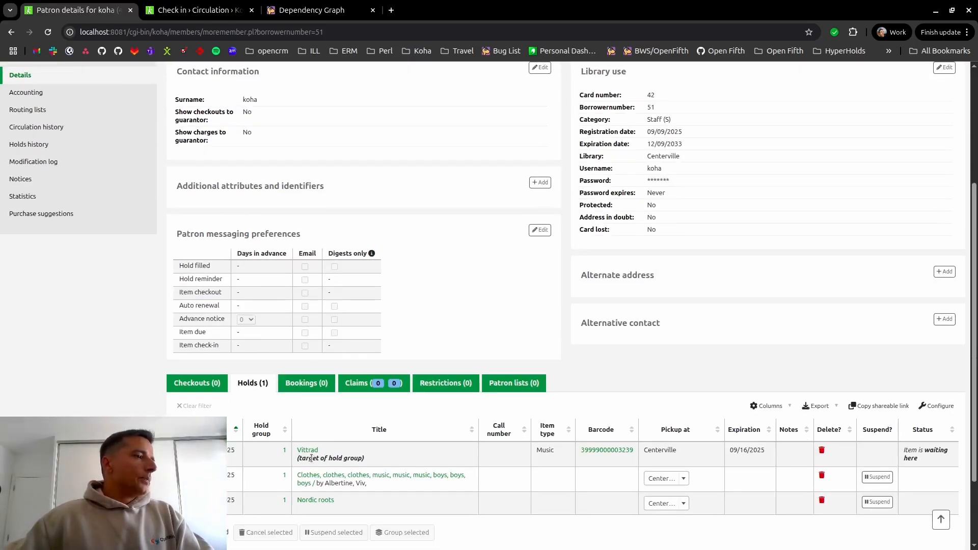
left_click_drag(636, 451, 579, 454)
scroll(509, 347, "up", 3)
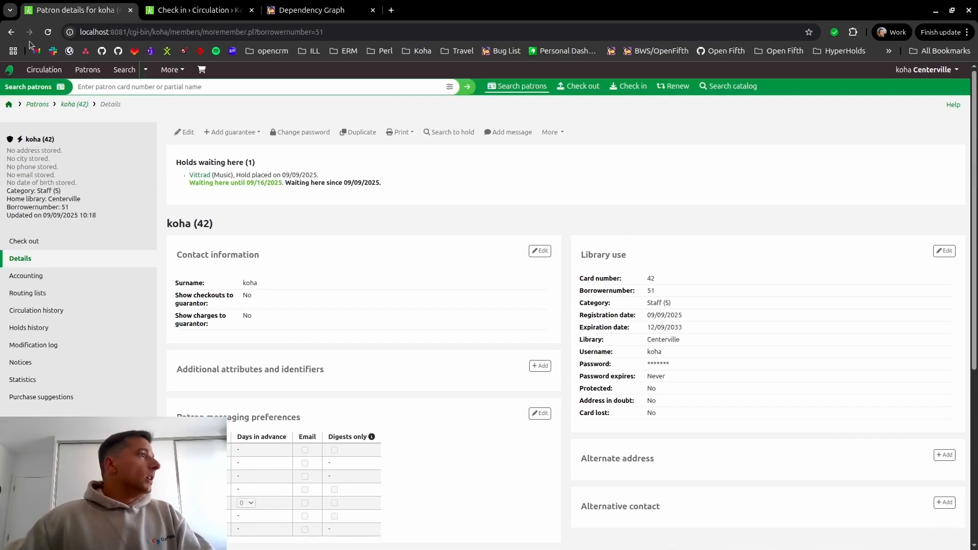
middle_click(48, 34)
left_click(302, 5)
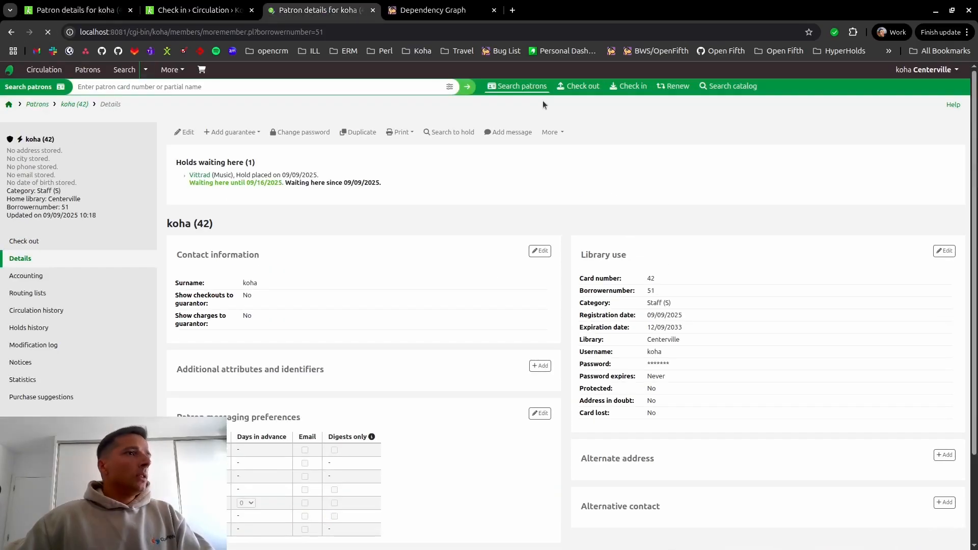
left_click(583, 89)
type("koha")
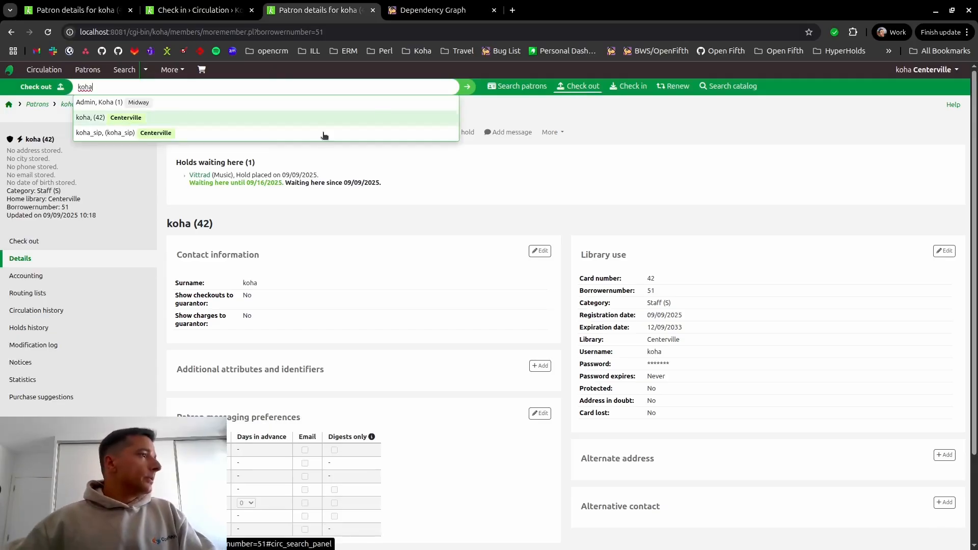
left_click(153, 118)
type("39999000003239")
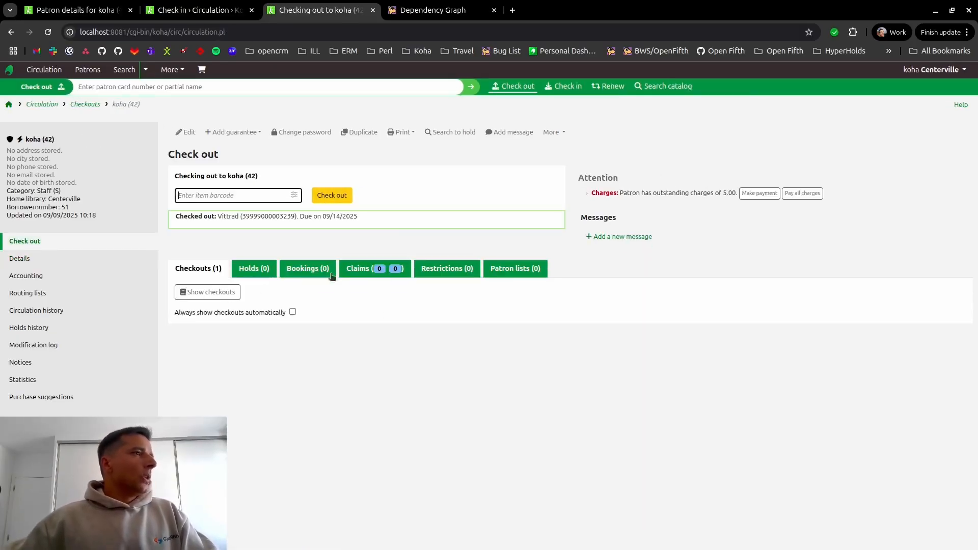
left_click(214, 291)
- Return to the original tab with the patron's record, reload it, and view the patron's holds
left_click(192, 8)
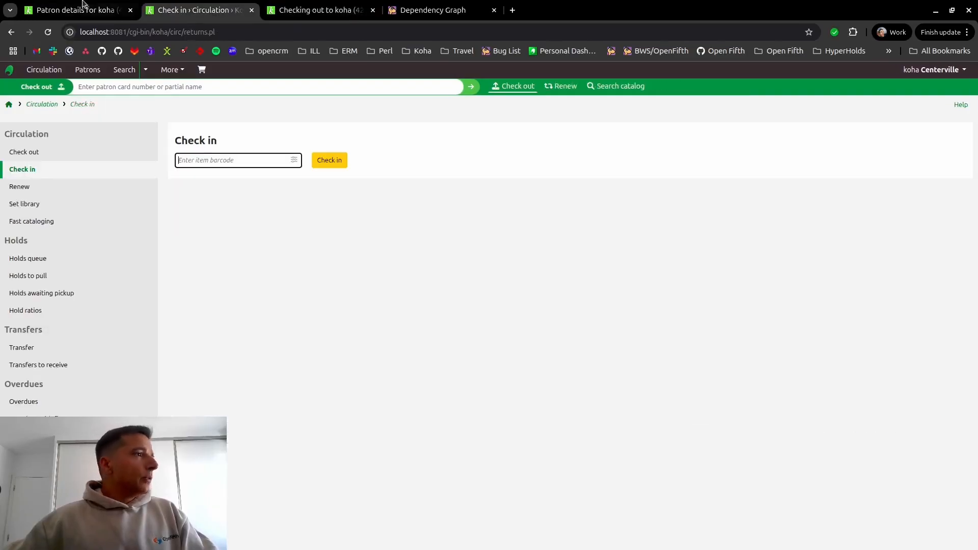
left_click(93, 8)
scroll(246, 203, "down", 5)
key("F5")
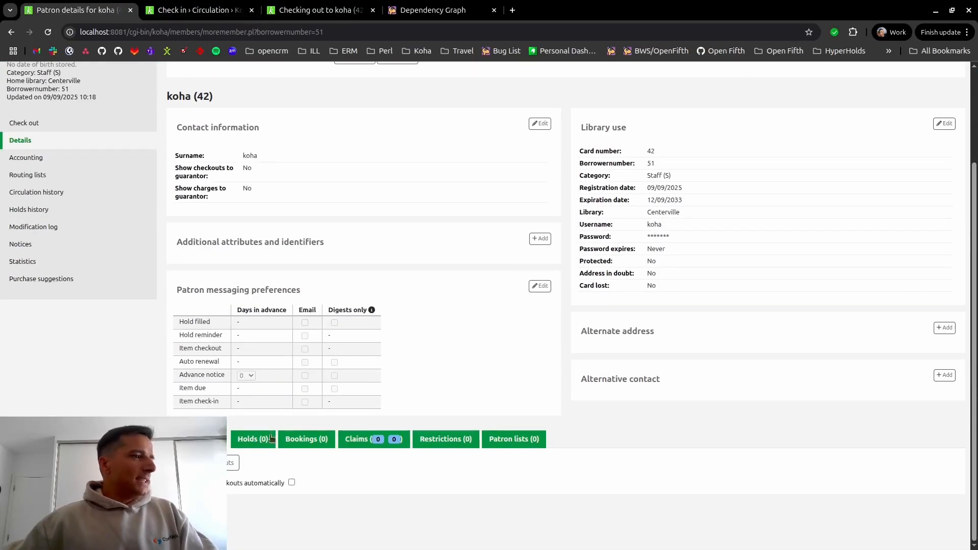
left_click(266, 438)
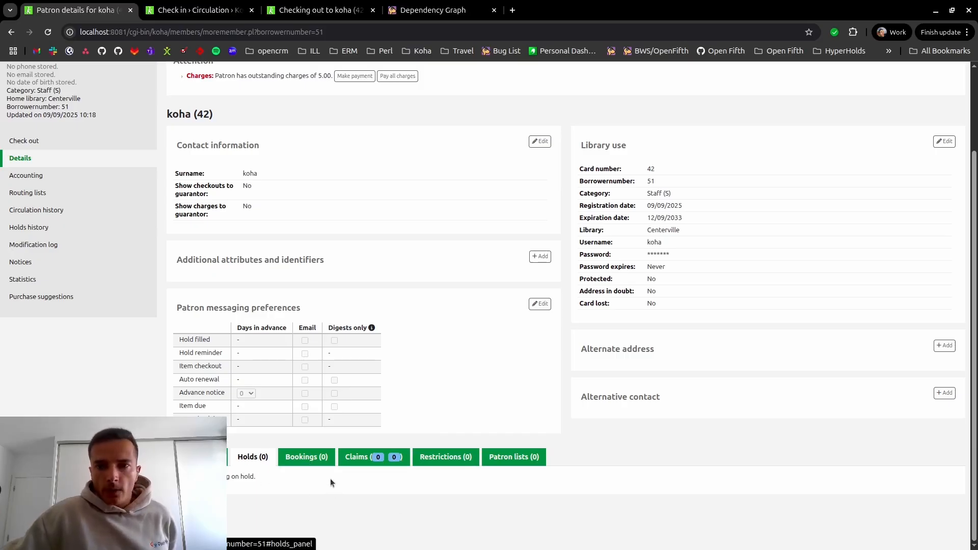
- Display the list of checkouts on the patron's record
left_click(208, 456)
scroll(245, 453, "down", 1)
left_click(229, 462)
scroll(332, 430, "down", 4)
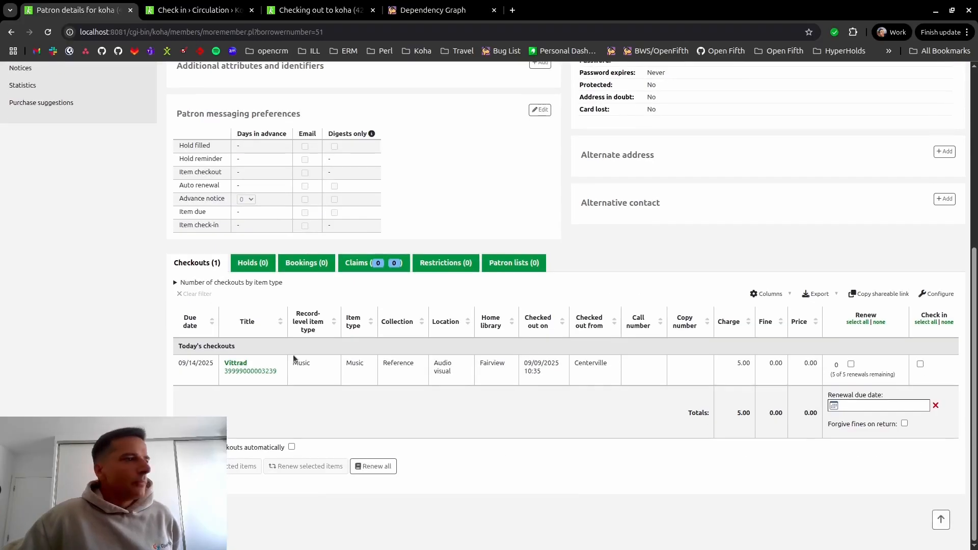
scroll(321, 339, "up", 4)
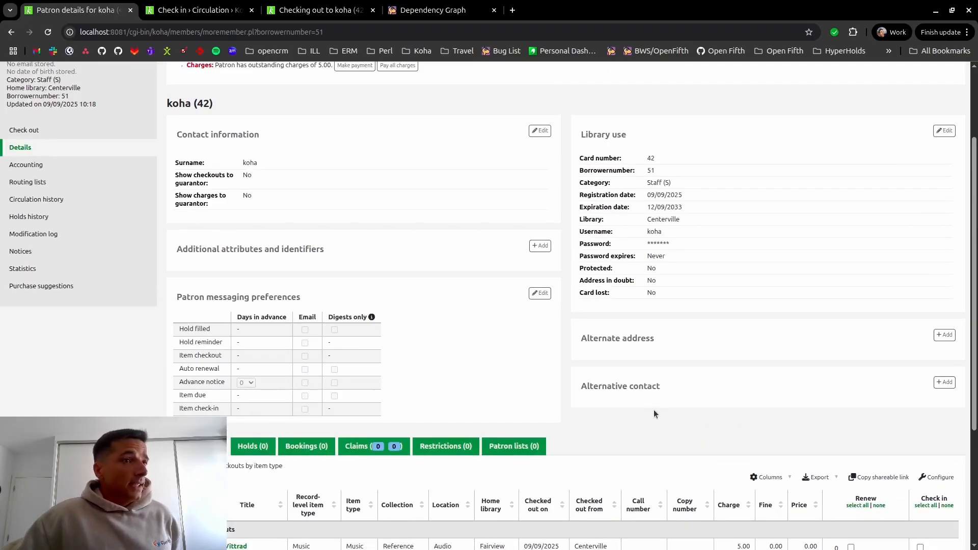
scroll(458, 255, "up", 2)
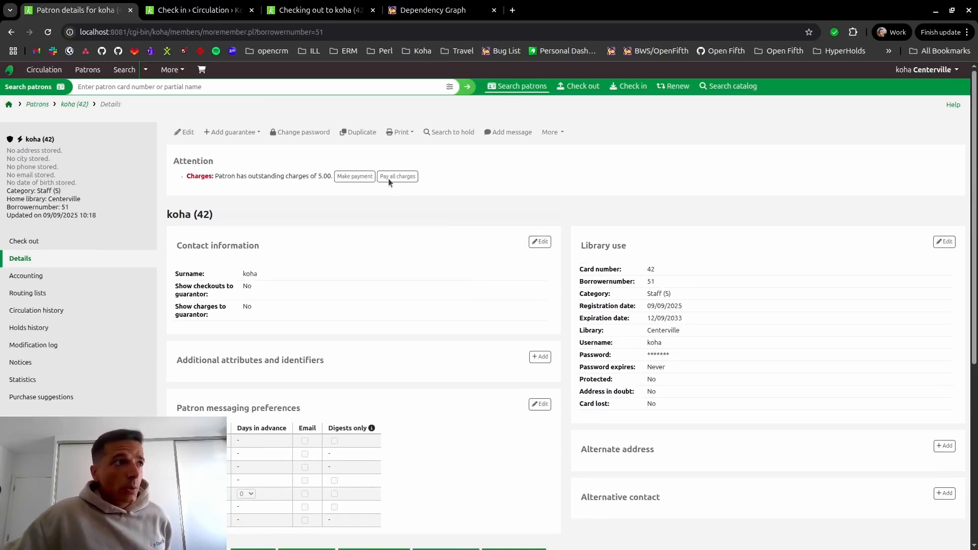
left_click(171, 70)
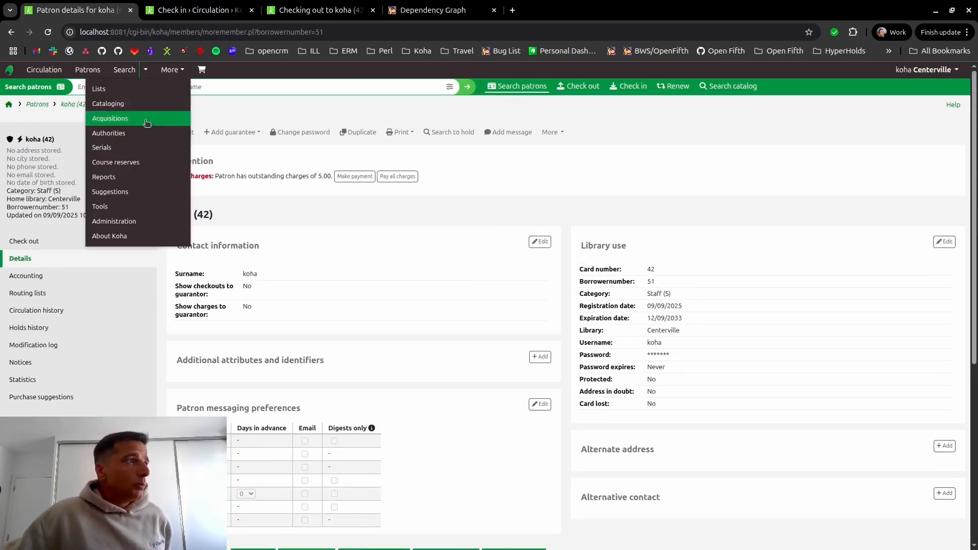
left_click(479, 171)
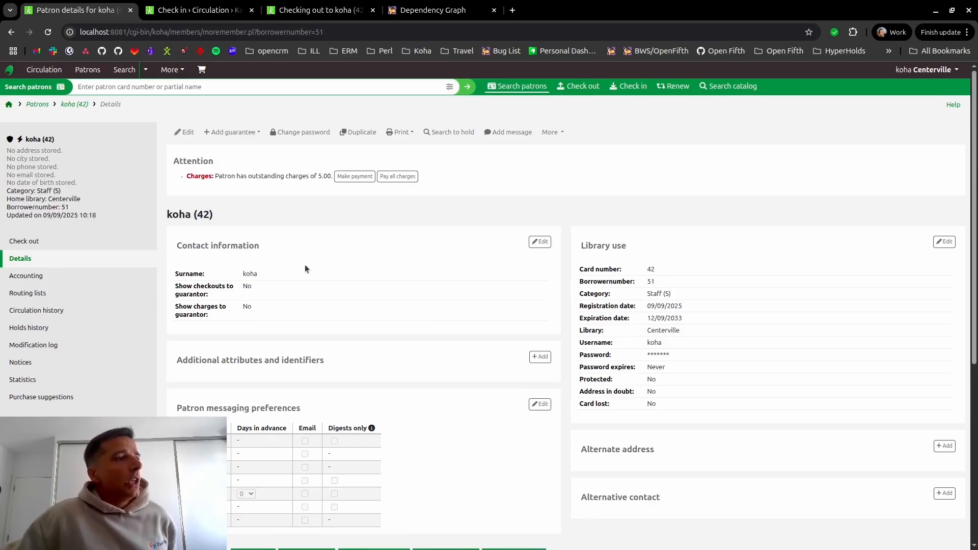
scroll(312, 261, "down", 5)
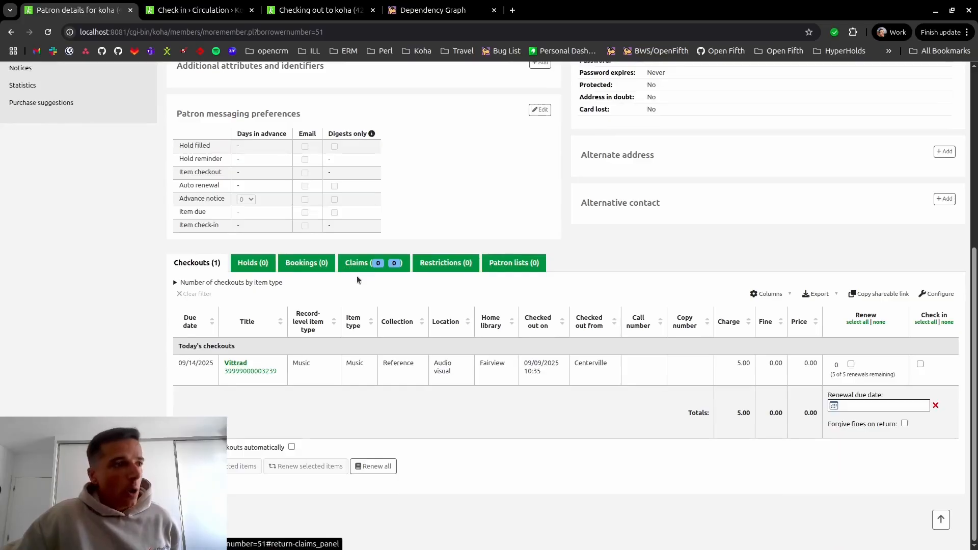
scroll(401, 219, "up", 5)
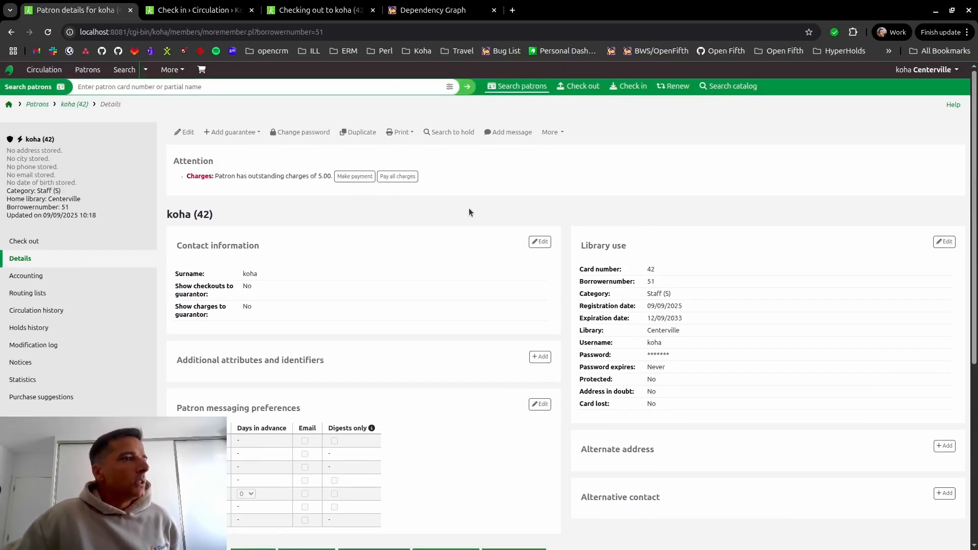
scroll(459, 214, "down", 5)
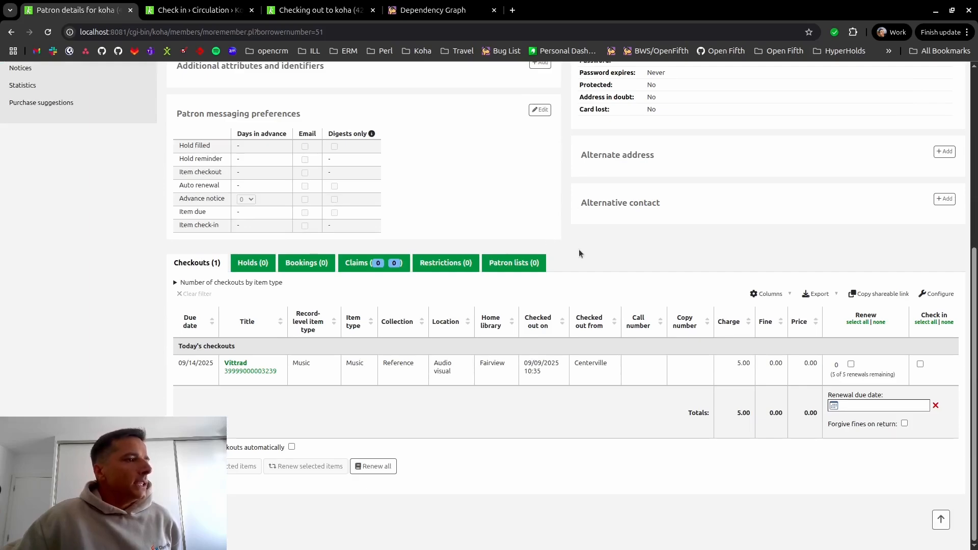
scroll(568, 254, "up", 5)
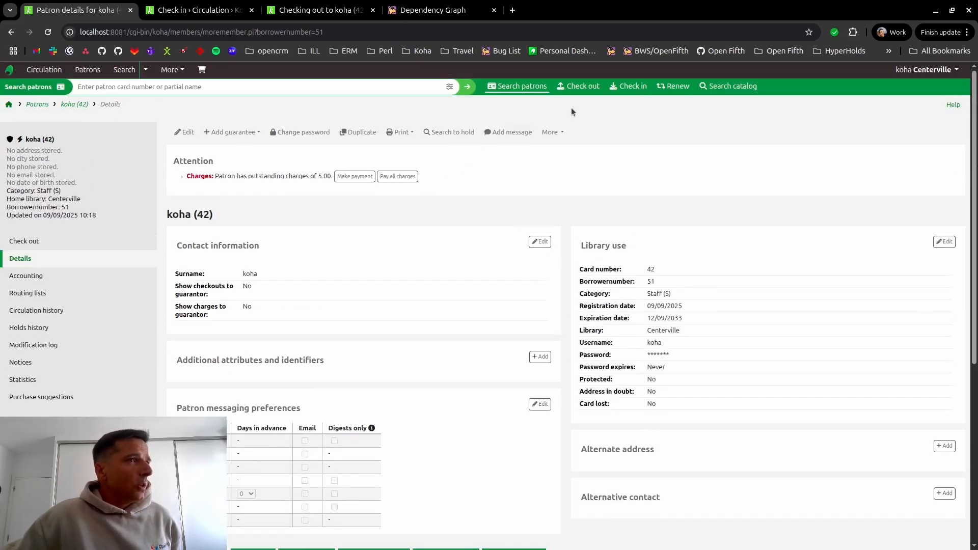
- Search the catalog for "test", select all results, and start placing holds on them for the same Centerville patron
left_click(732, 84)
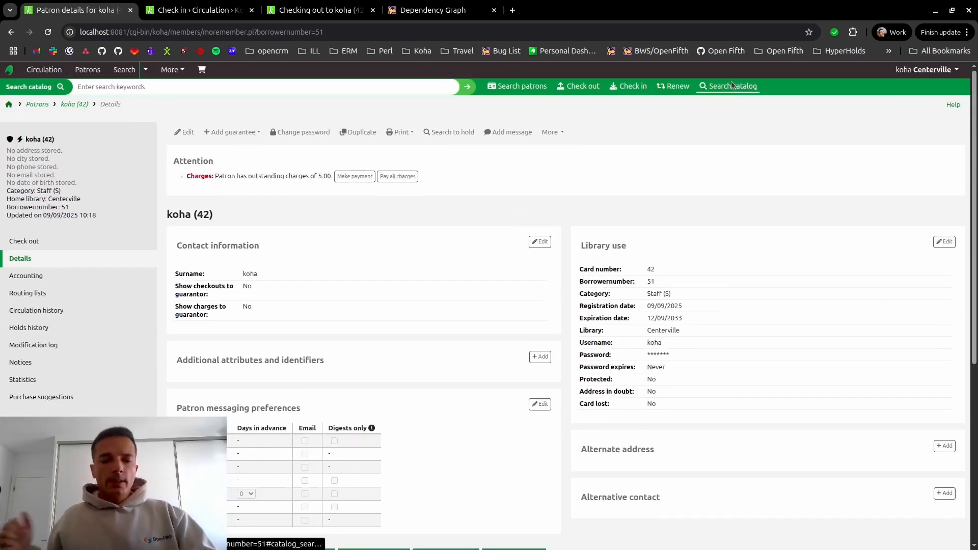
type("test")
key("Return")
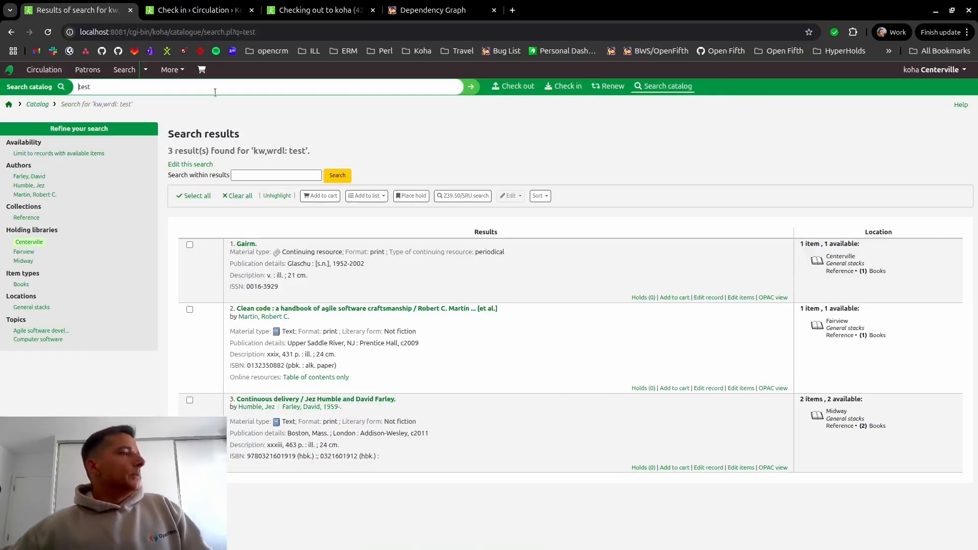
left_click(193, 196)
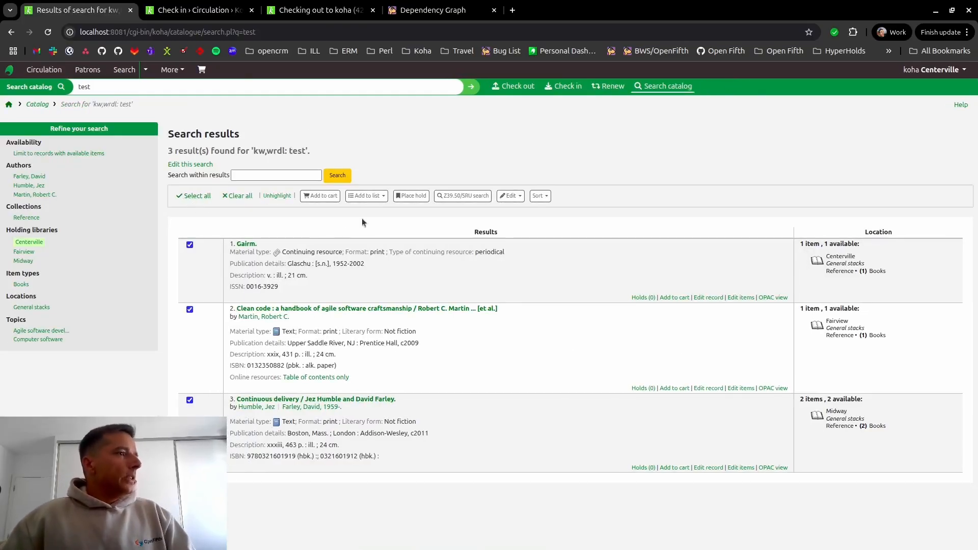
left_click(412, 196)
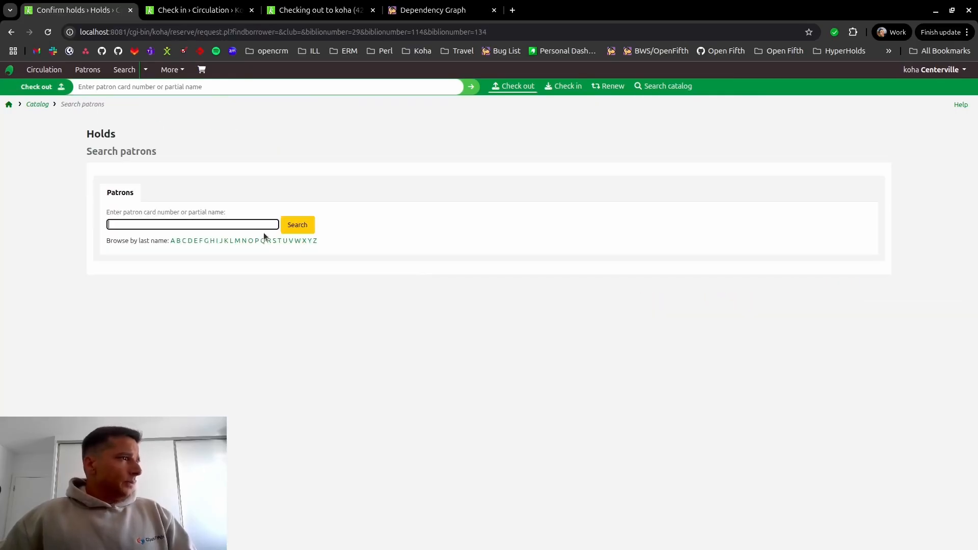
type("koha")
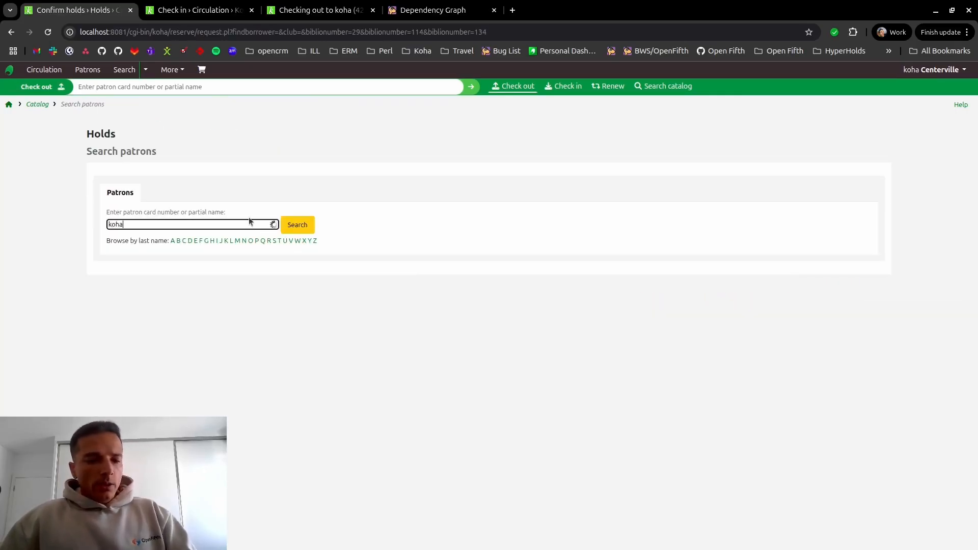
left_click(140, 252)
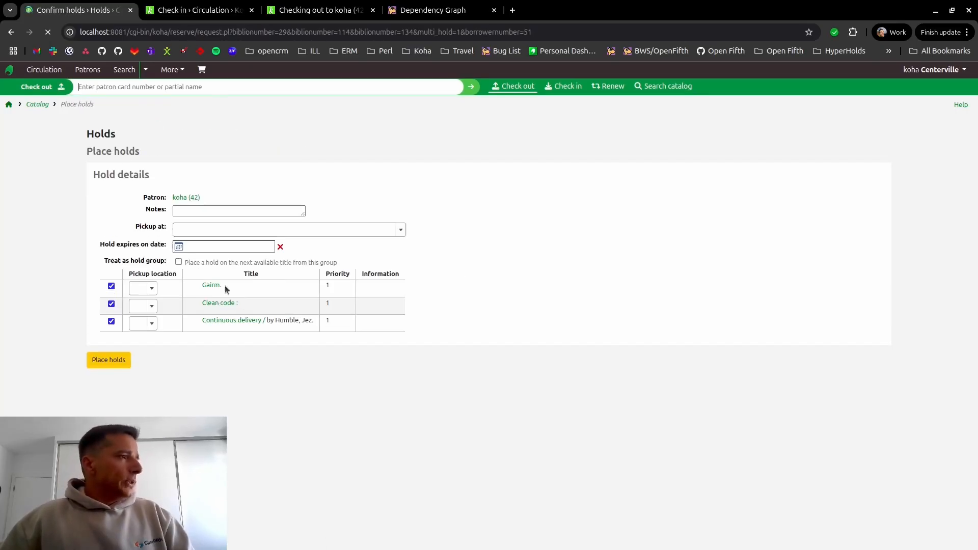
- Set the pickup location to Centerville for Gairm, Clean code and Continuous delivery, and place the three holds ungrouped
left_click(143, 289)
left_click(148, 320)
left_click(153, 306)
left_click(151, 337)
left_click(152, 324)
left_click(148, 355)
left_click(107, 360)
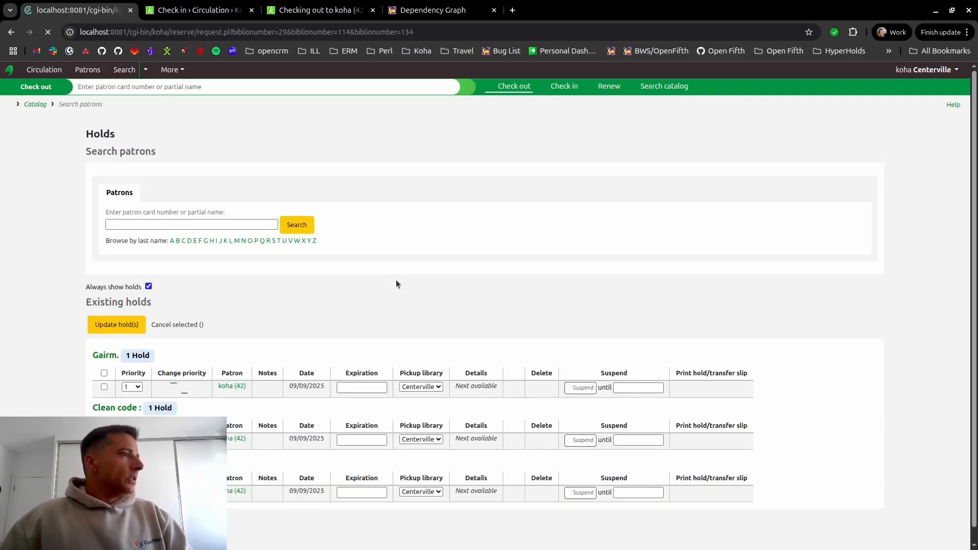
- Open the holds on the patron's record and group Gairm, Continuous delivery and Clean code into one hold group
scroll(338, 274, "down", 3)
left_click(240, 302)
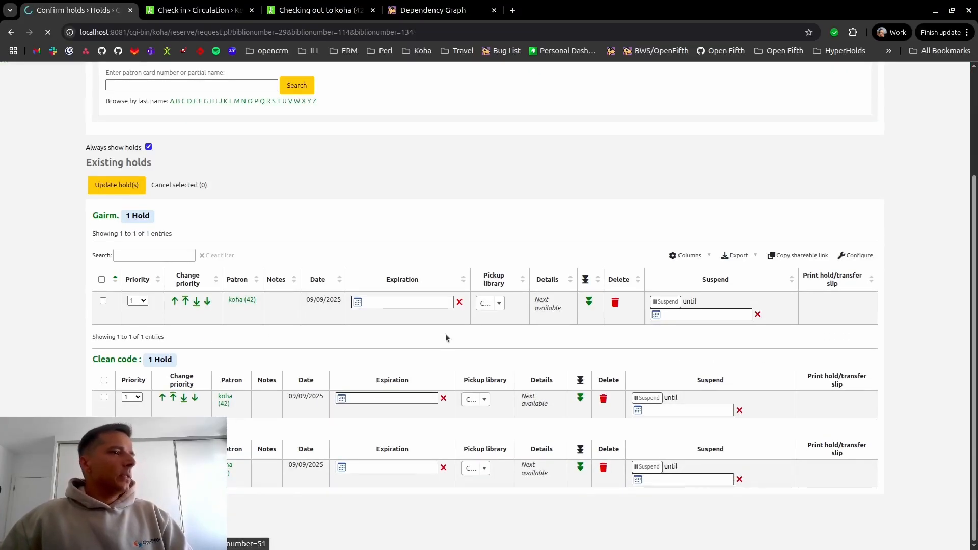
scroll(452, 325, "down", 2)
left_click(253, 439)
scroll(408, 384, "down", 3)
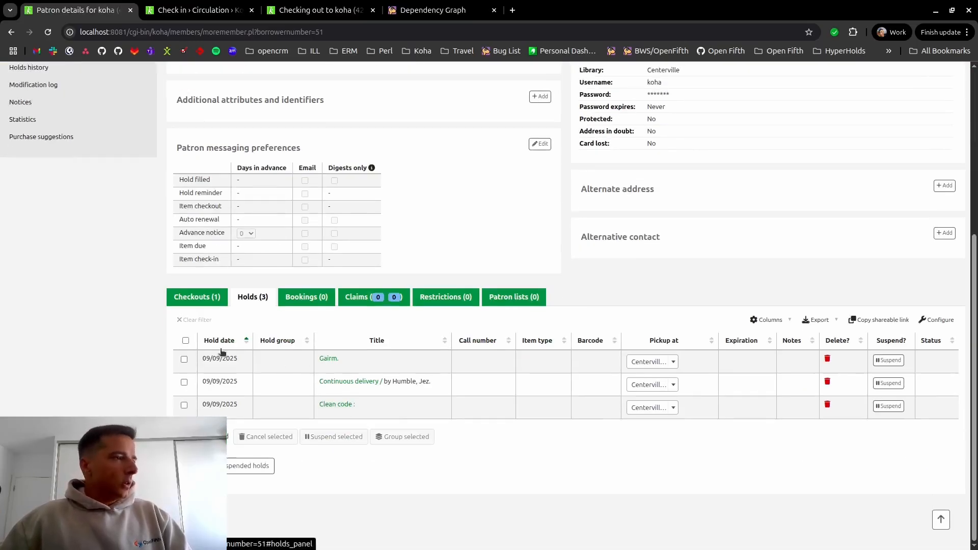
left_click(186, 341)
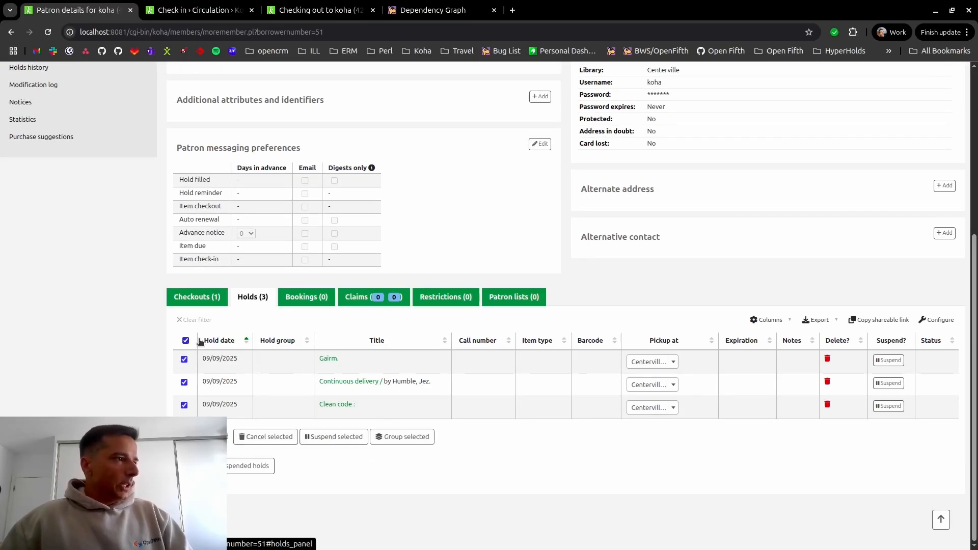
left_click(403, 436)
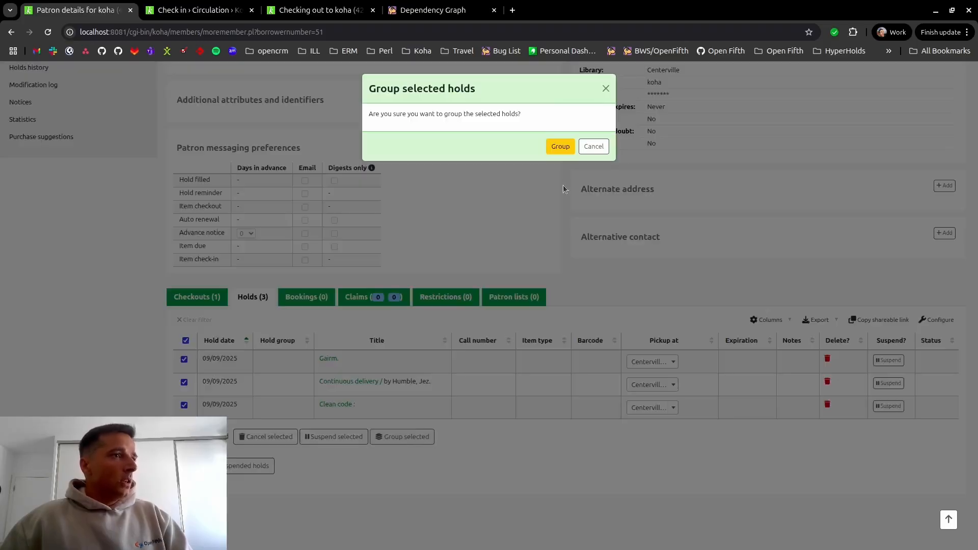
left_click(559, 147)
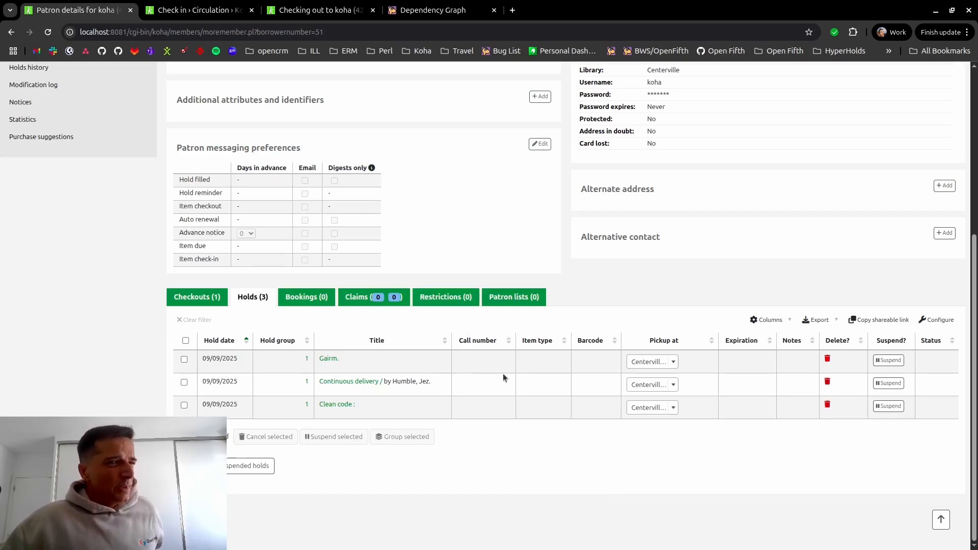
- Suspend the holds on Continuous delivery and Clean code together, with no end date
left_click(185, 383)
left_click(185, 404)
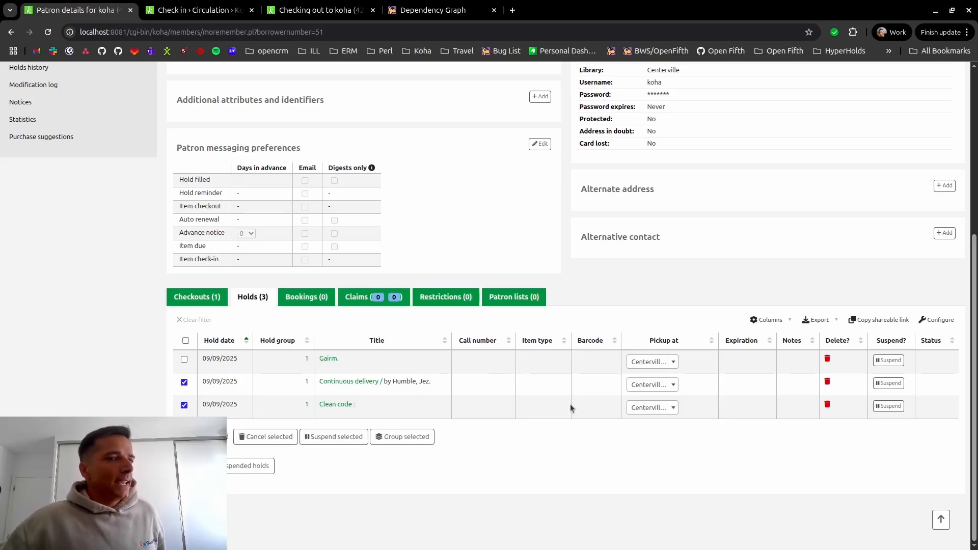
left_click(348, 443)
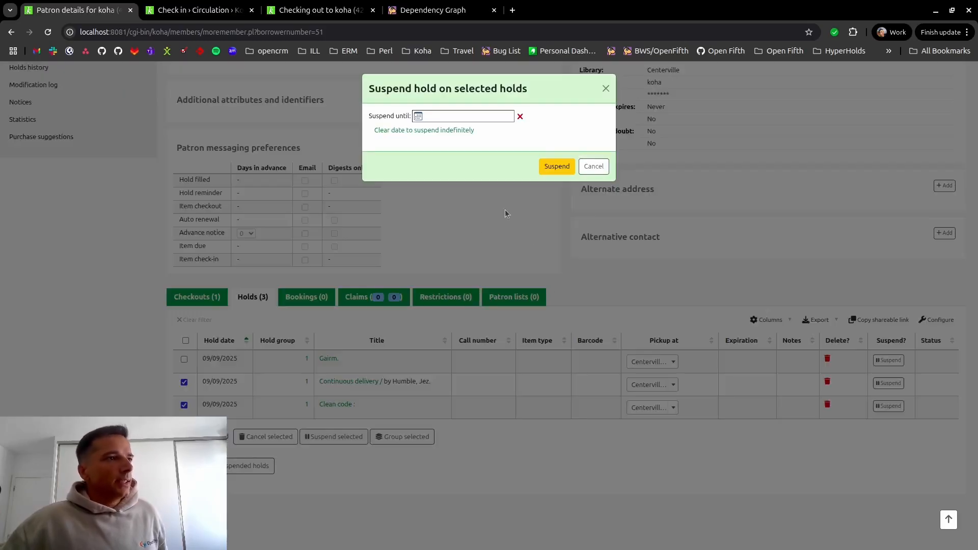
left_click(557, 166)
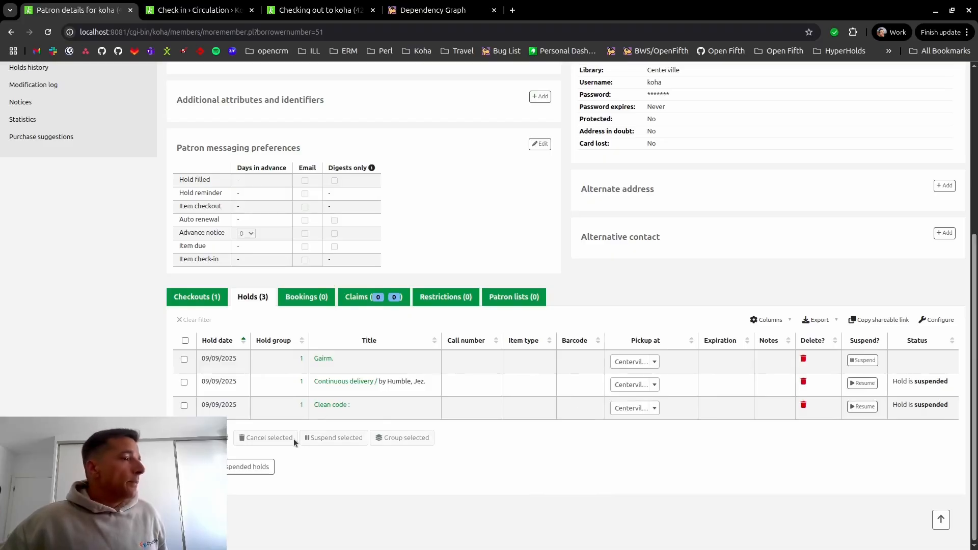
- Move only the Gairm and Continuous delivery holds into a new hold group, leaving Clean code unselected
left_click(187, 382)
left_click(185, 405)
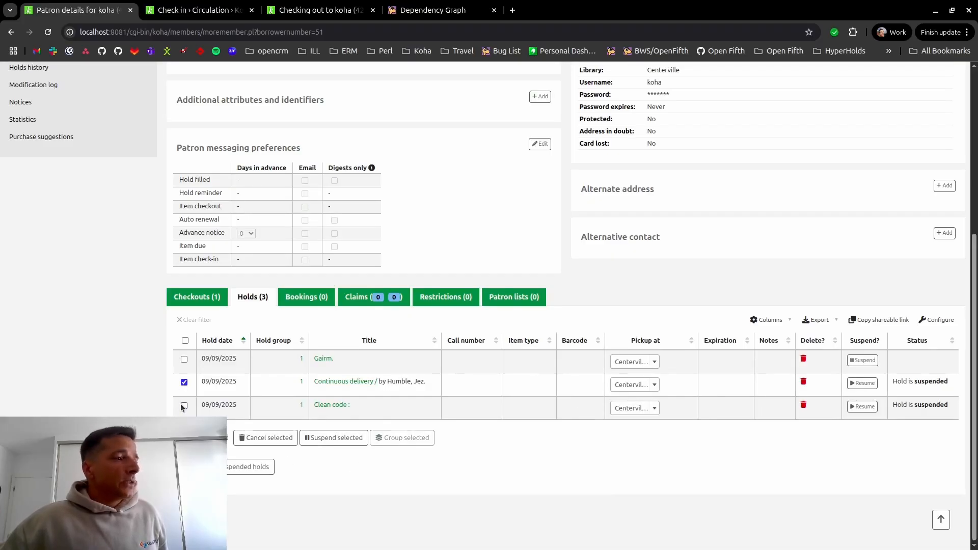
left_click(184, 360)
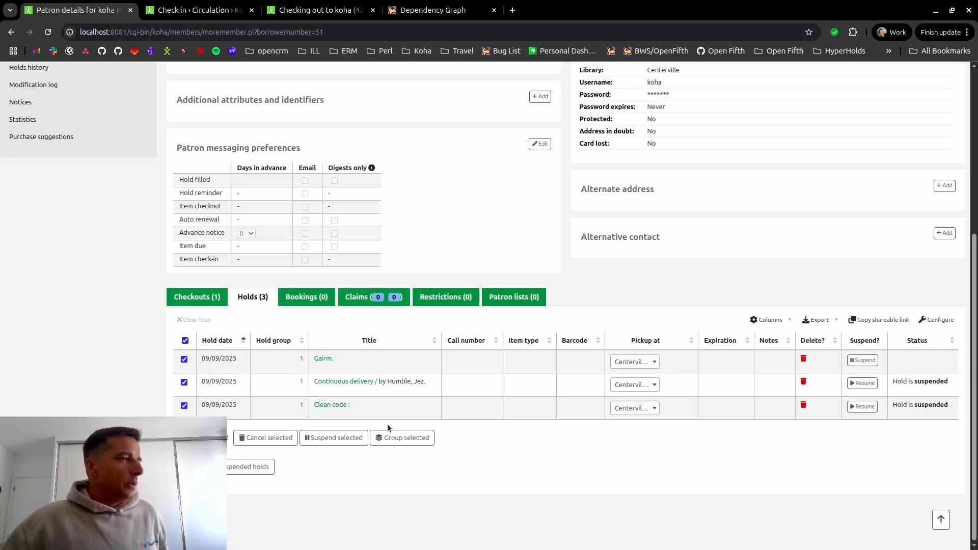
left_click(185, 341)
left_click(184, 359)
left_click(184, 382)
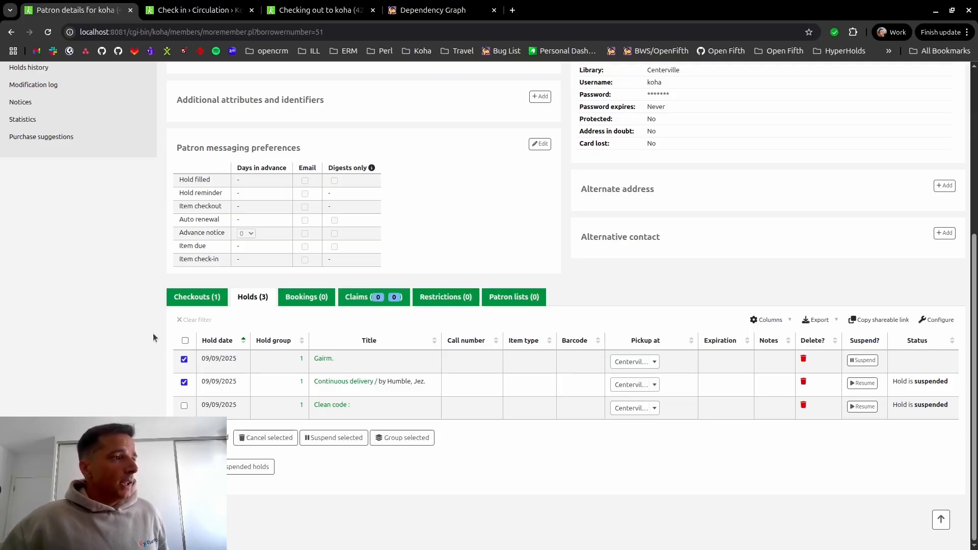
left_click(402, 438)
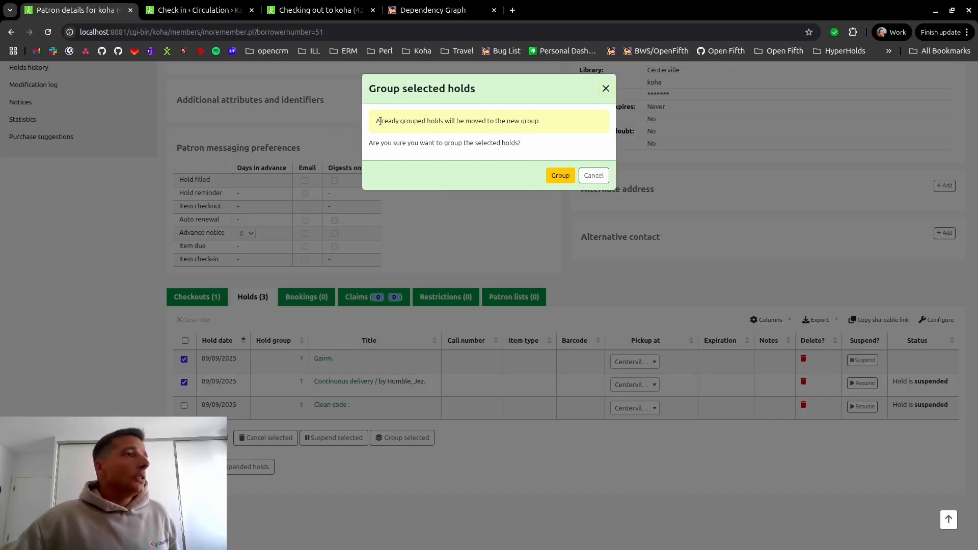
left_click(560, 176)
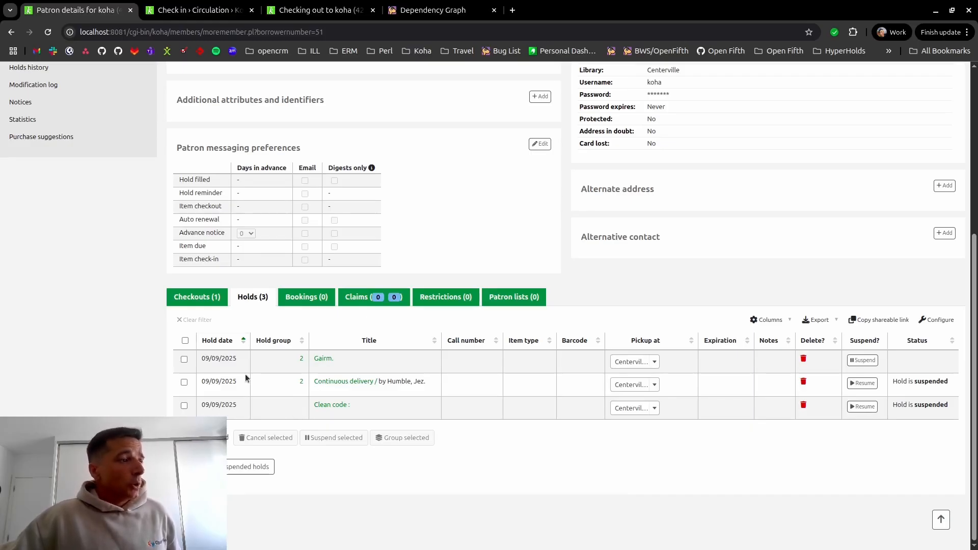
- Group all three of the patron's holds, Gairm, Continuous delivery and Clean code, into one hold group
left_click(185, 342)
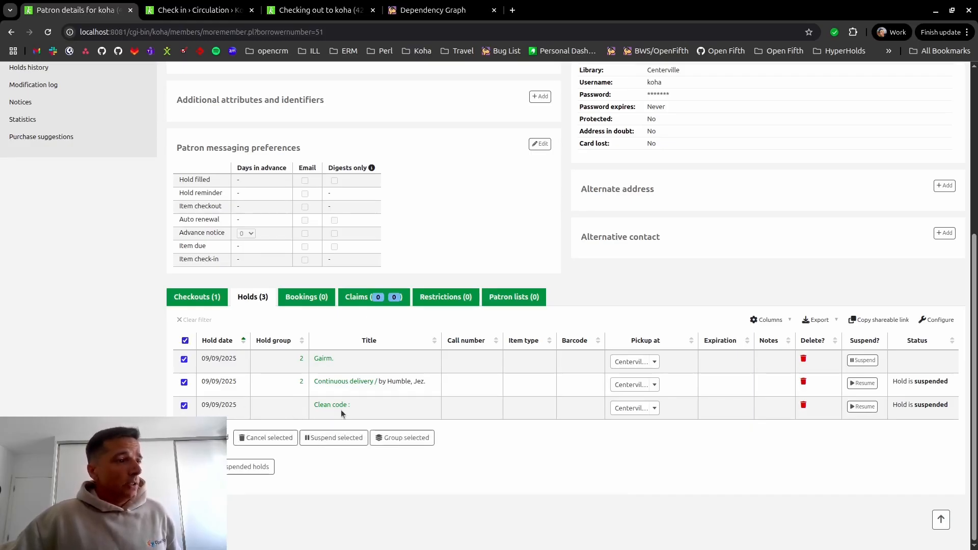
left_click(389, 438)
left_click(561, 177)
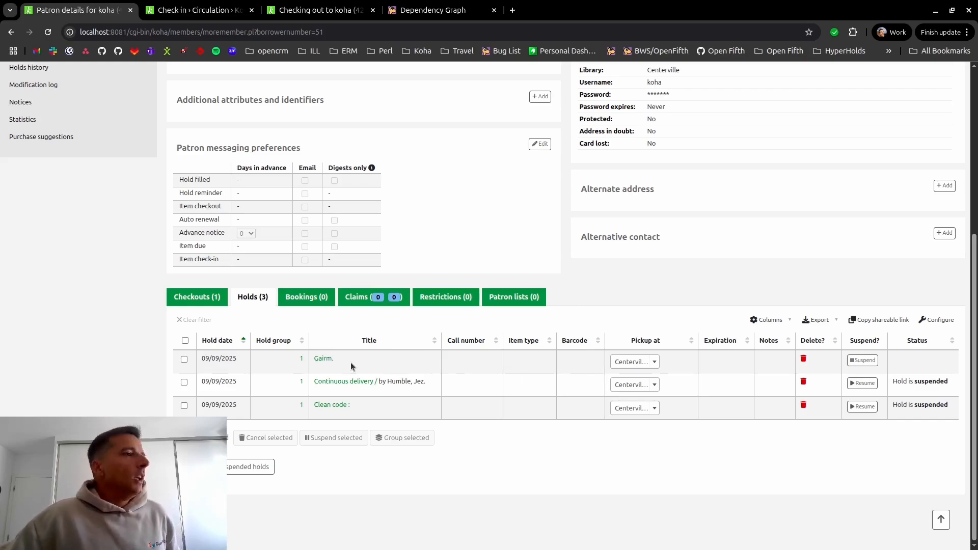
scroll(532, 365, "up", 5)
scroll(532, 365, "down", 5)
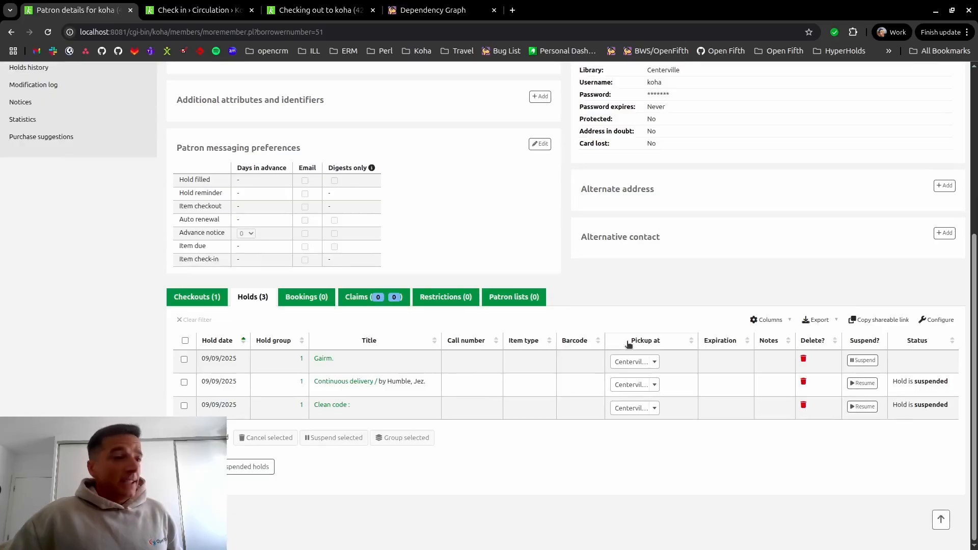
scroll(557, 313, "up", 5)
scroll(556, 314, "down", 5)
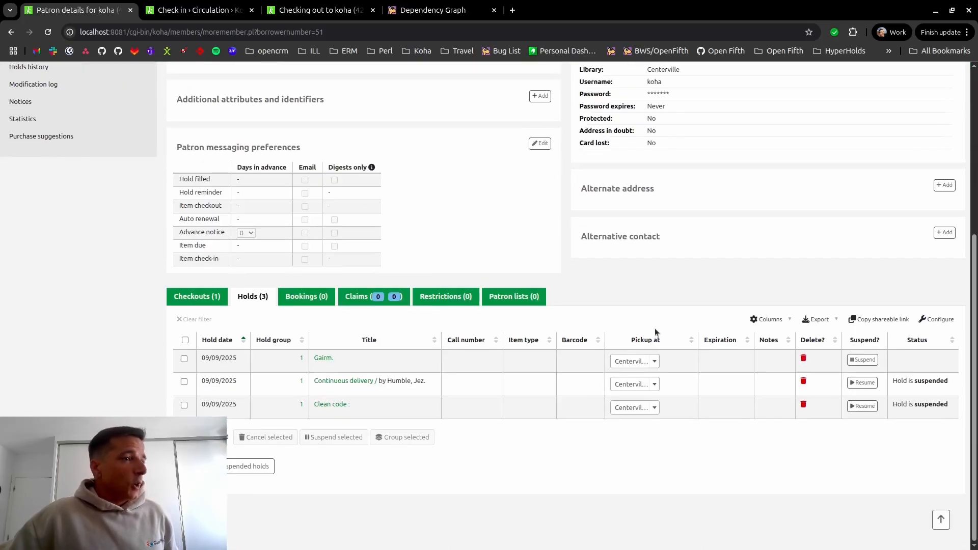